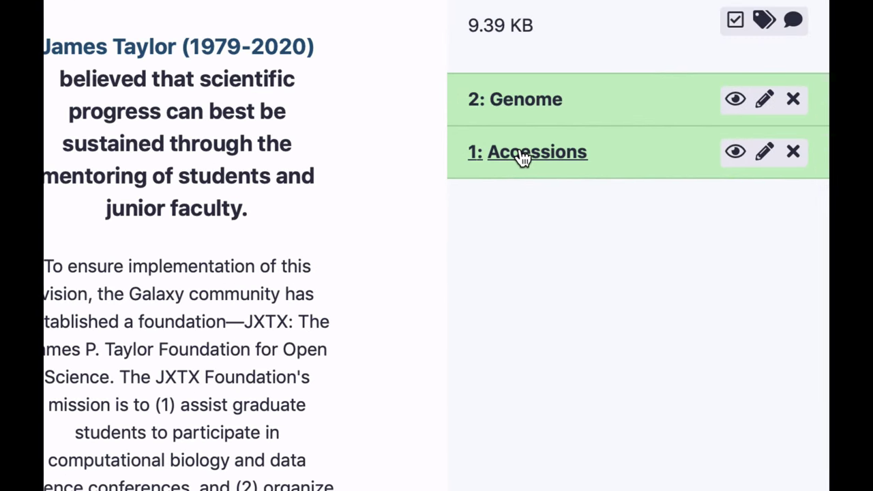
Step: Inspect the details of the Accessions and Genome datasets in the history
left_click(522, 154)
left_click(521, 154)
left_click(523, 104)
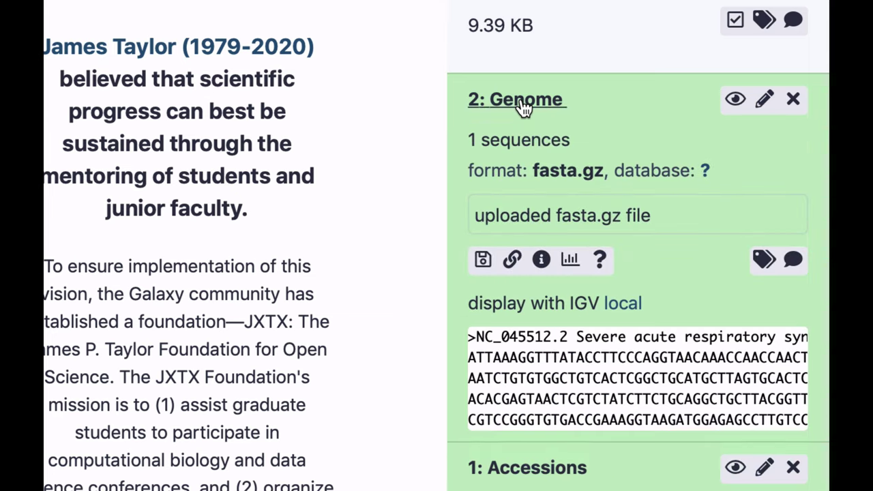
left_click(523, 103)
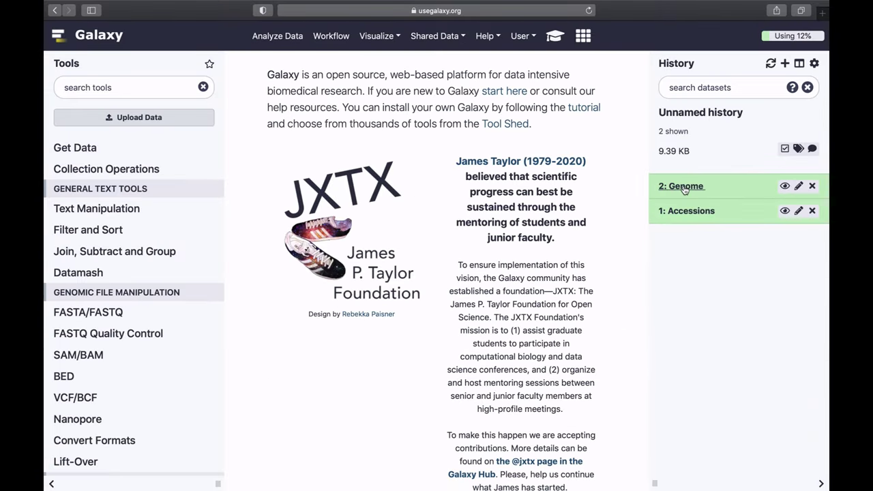
left_click(687, 214)
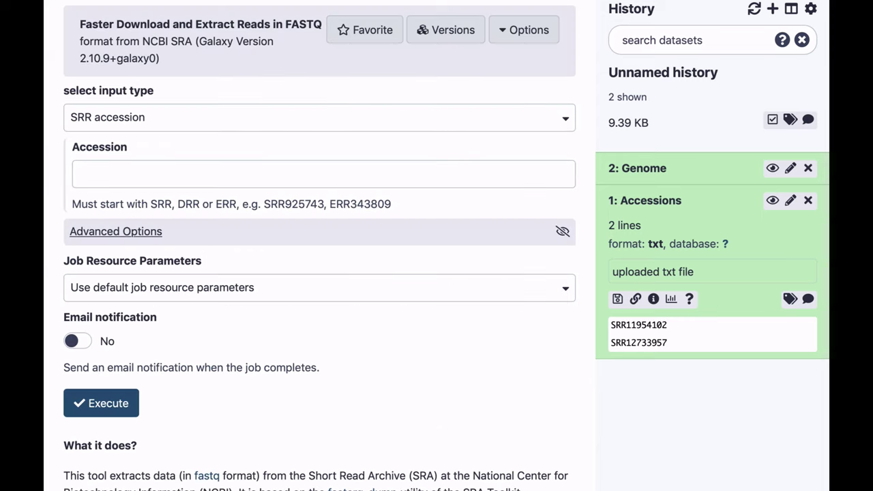
Step: Run Faster Download and Extract Reads in FASTQ with input type List of SRA accession, one per line, using the Accessions dataset
left_click(184, 122)
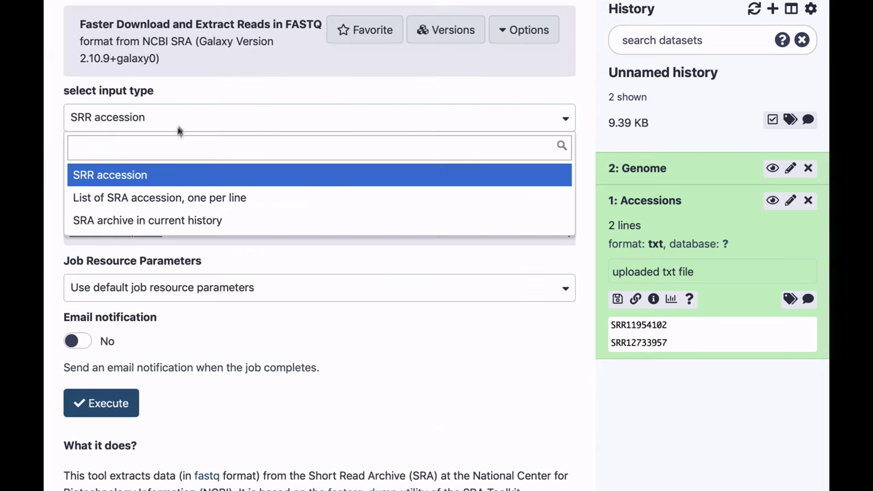
left_click(149, 197)
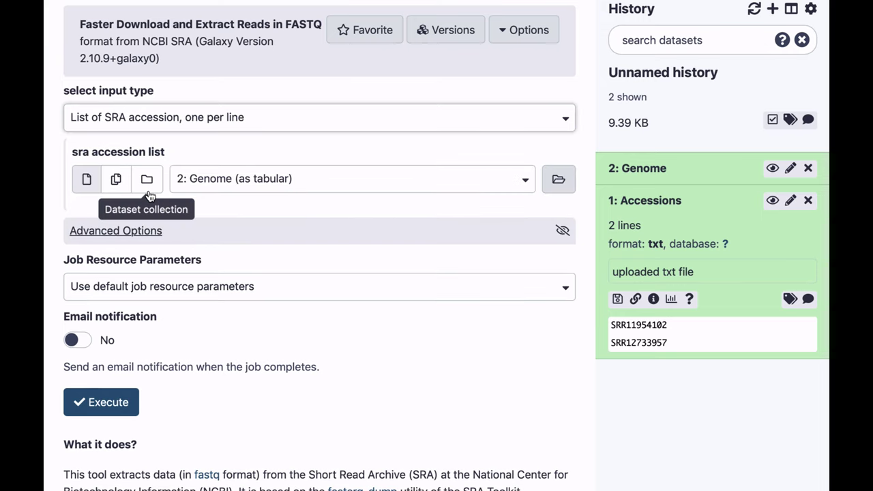
left_click(236, 183)
left_click(215, 261)
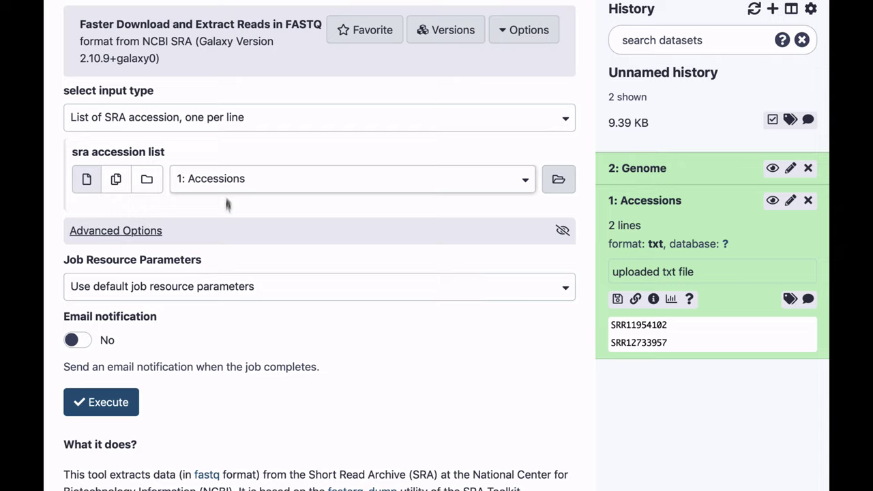
left_click(107, 404)
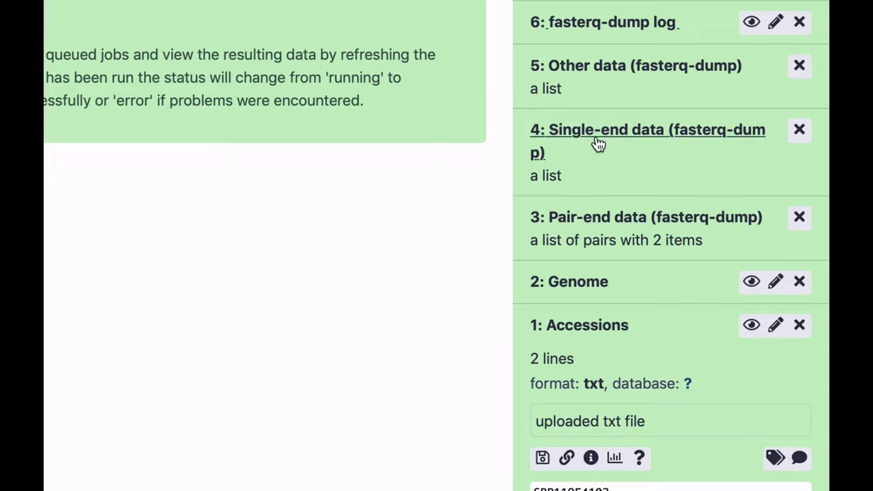
Step: Examine the accession pairs inside the Pair-end data (fasterq-dump) collection and return to the history
left_click(597, 225)
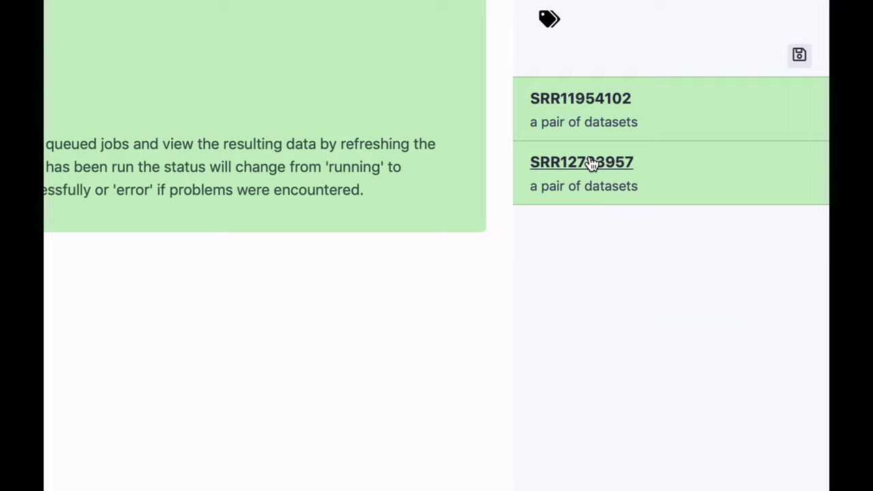
left_click(689, 87)
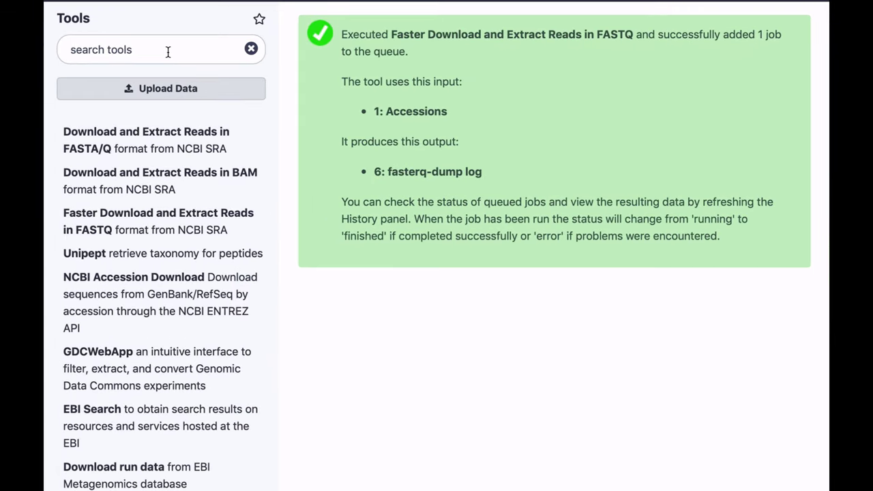
Step: Search the tools for fastp and open the fastp FASTQ preprocessing tool
left_click(168, 52)
type("fast")
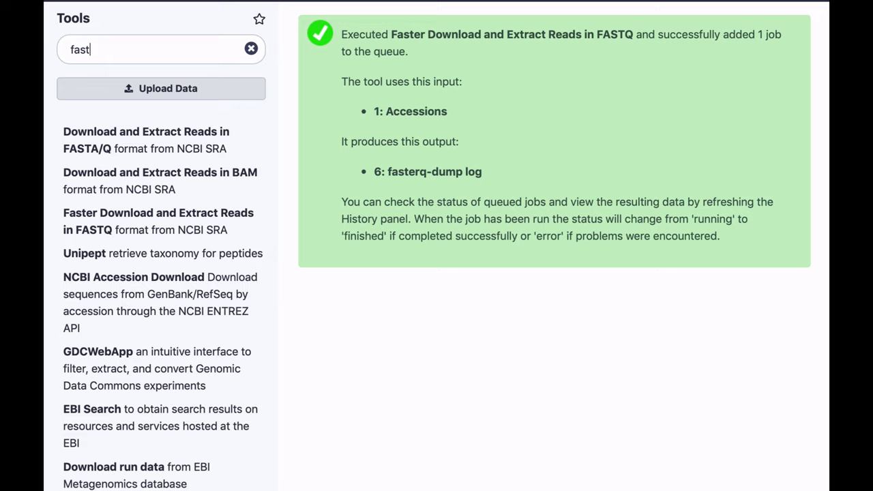
type("p")
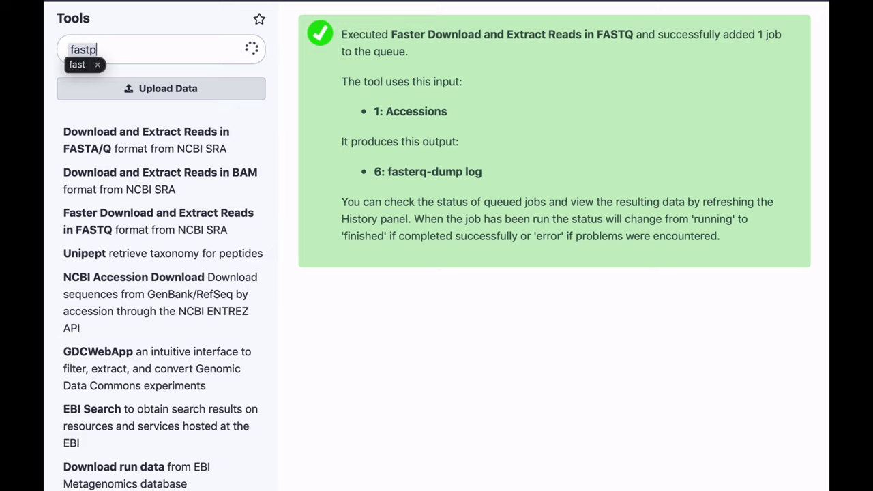
key("BackSpace")
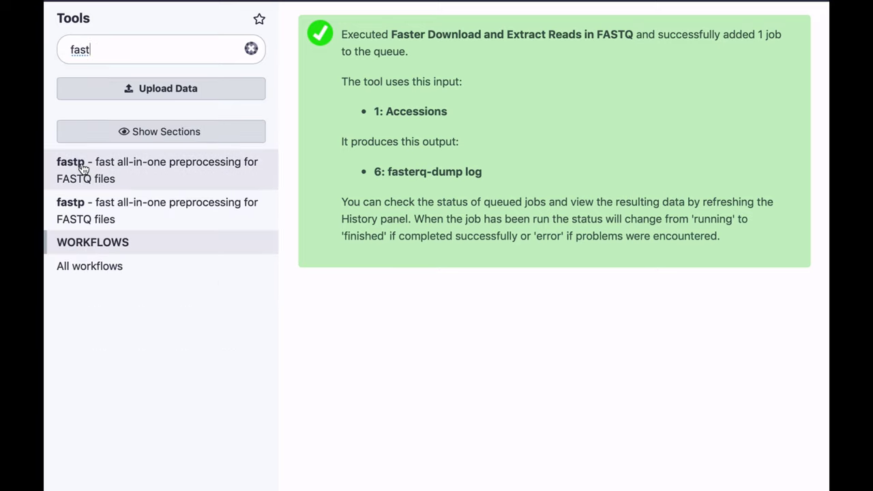
left_click(81, 167)
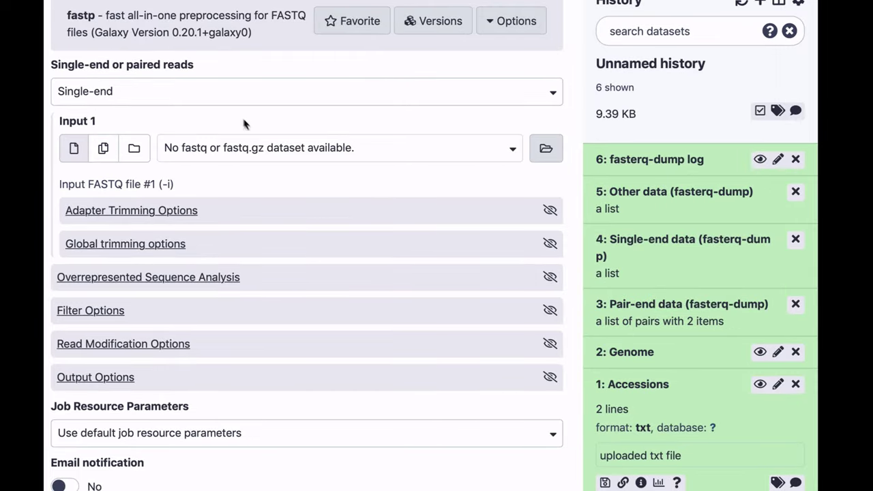
Step: Run fastp as Paired Collection on Pair-end data (fasterq-dump) with the JSON report output enabled
left_click(234, 93)
left_click(170, 195)
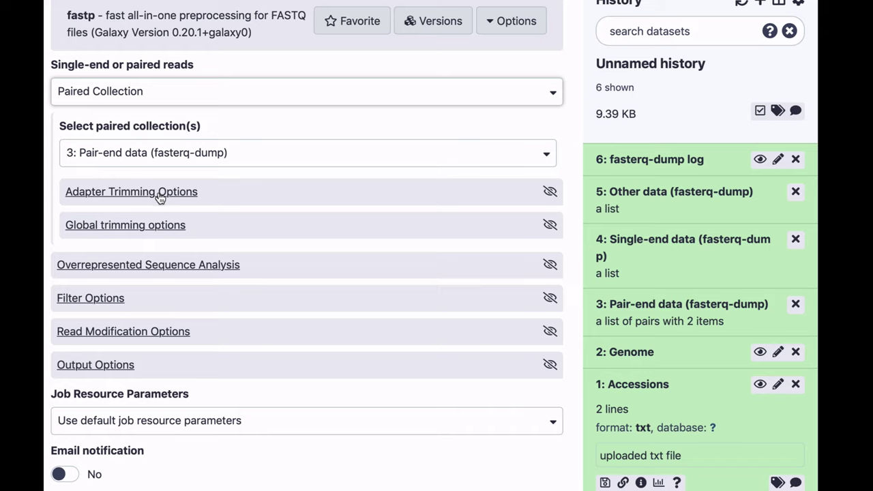
scroll(86, 339, "down", 1)
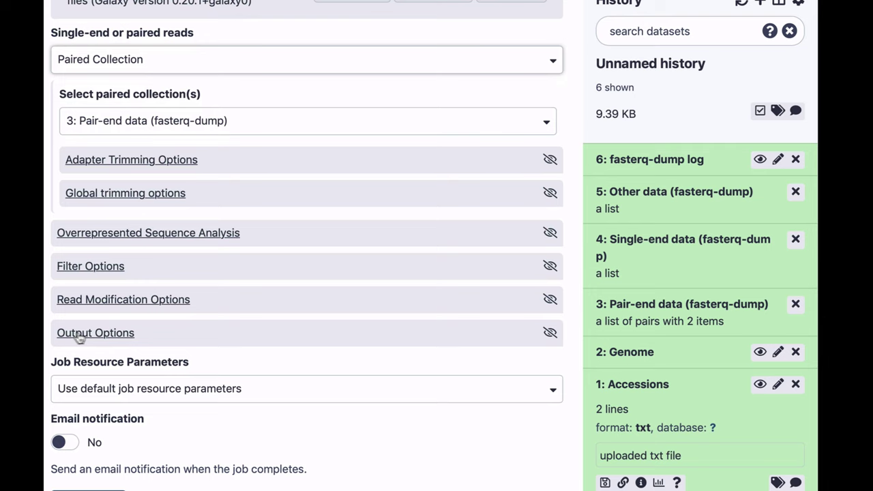
left_click(75, 336)
scroll(72, 339, "down", 4)
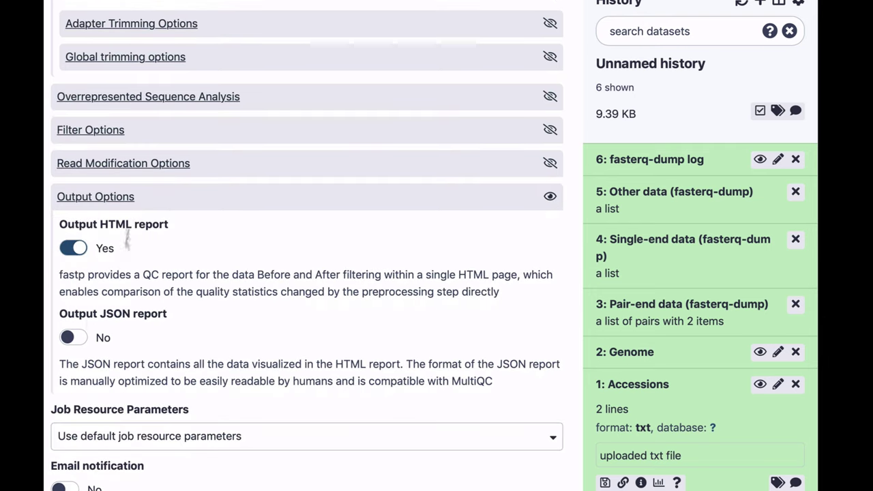
left_click(82, 339)
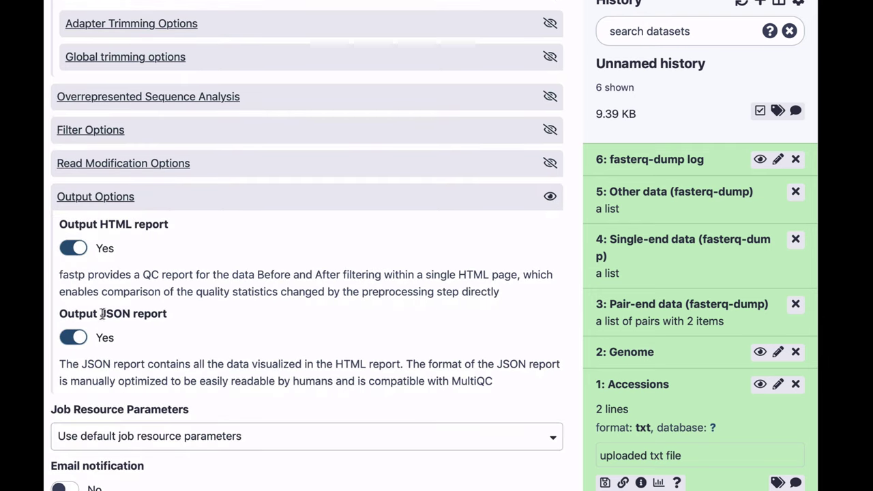
scroll(109, 336, "down", 2)
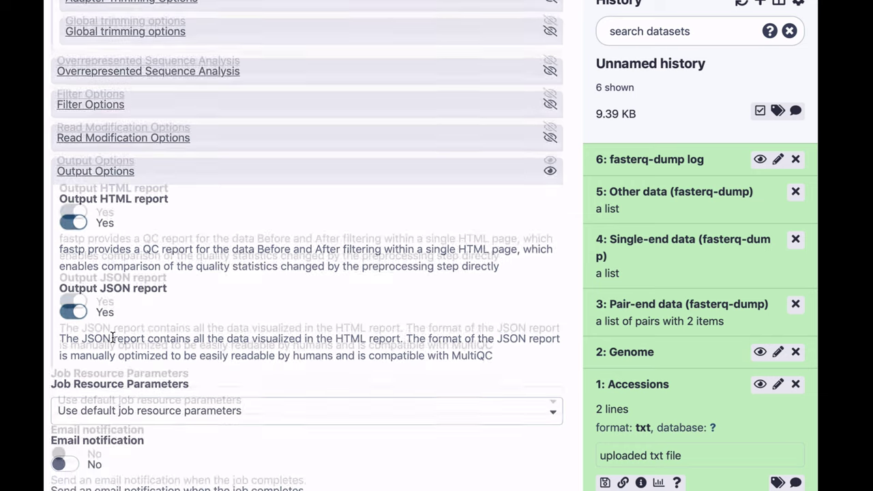
left_click(87, 478)
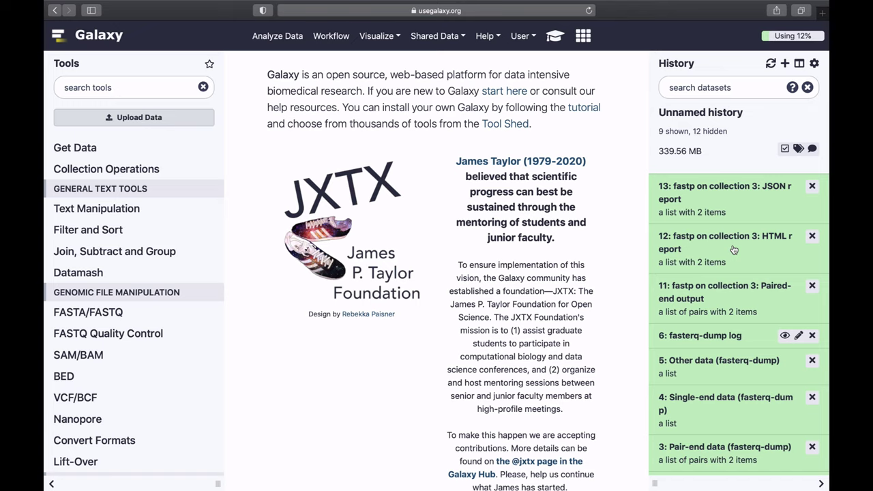
Step: Review the fastp outputs in the history and show the Genome dataset's details
scroll(757, 327, "down", 5)
left_click(685, 304)
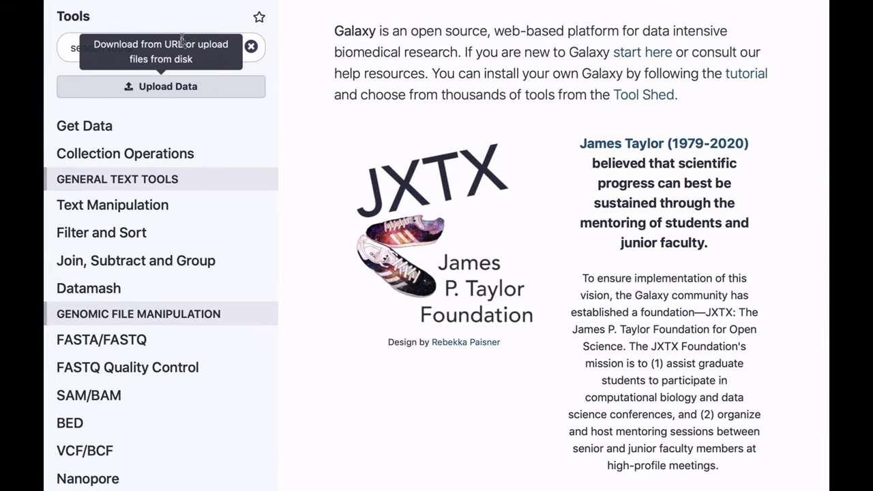
Step: Search the tools for bwa and open Map with BWA-MEM
left_click(152, 47)
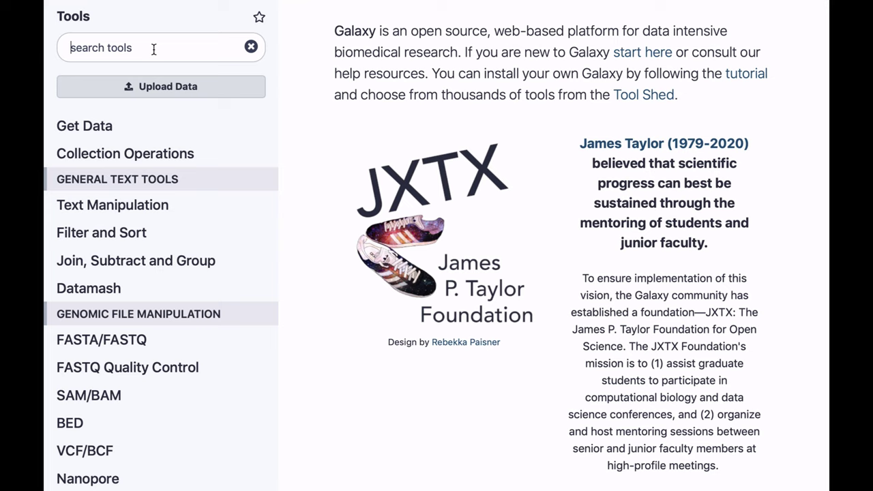
type("bwa")
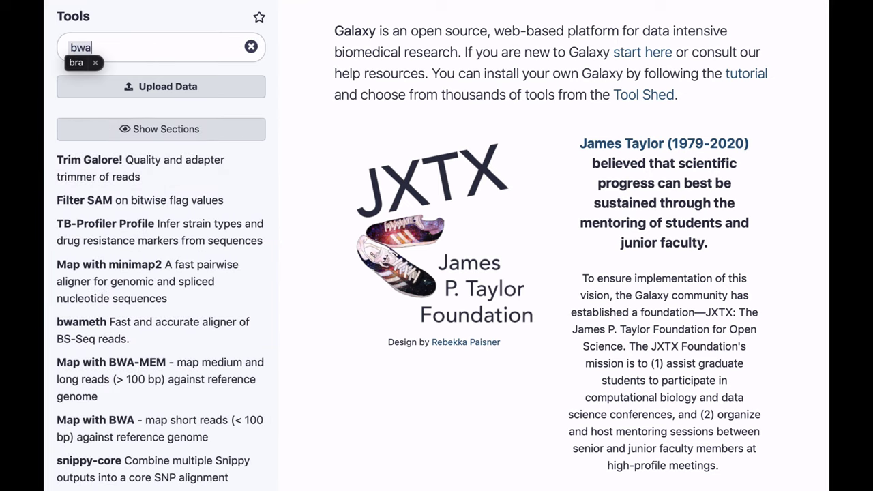
left_click(128, 370)
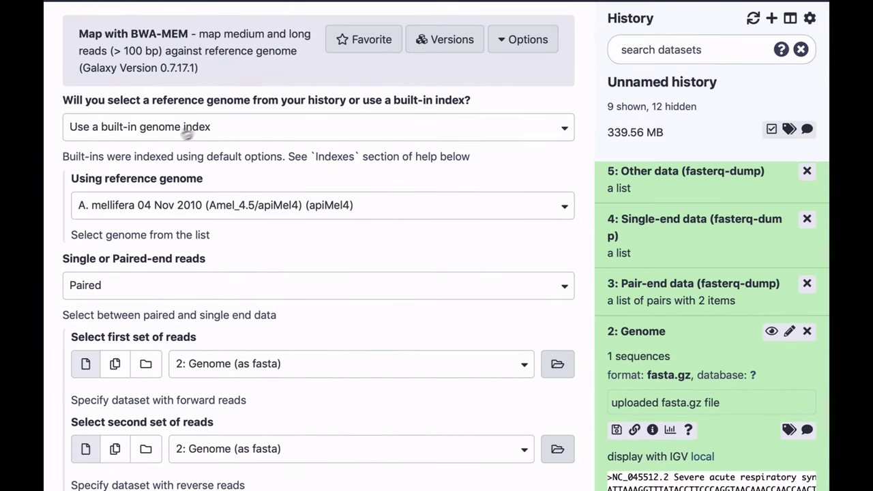
Step: Set the reference source to Use a genome from history and build index, with the Genome dataset as the reference sequence
left_click(190, 130)
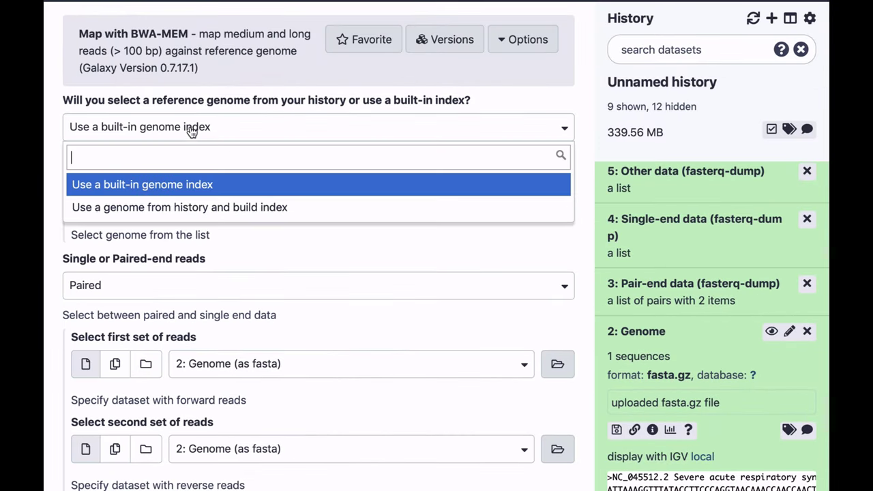
left_click(125, 210)
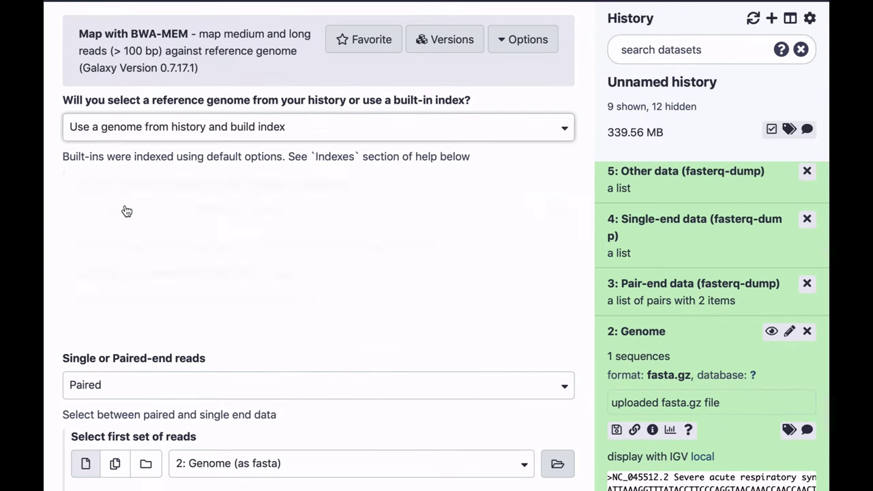
left_click(208, 215)
left_click(209, 214)
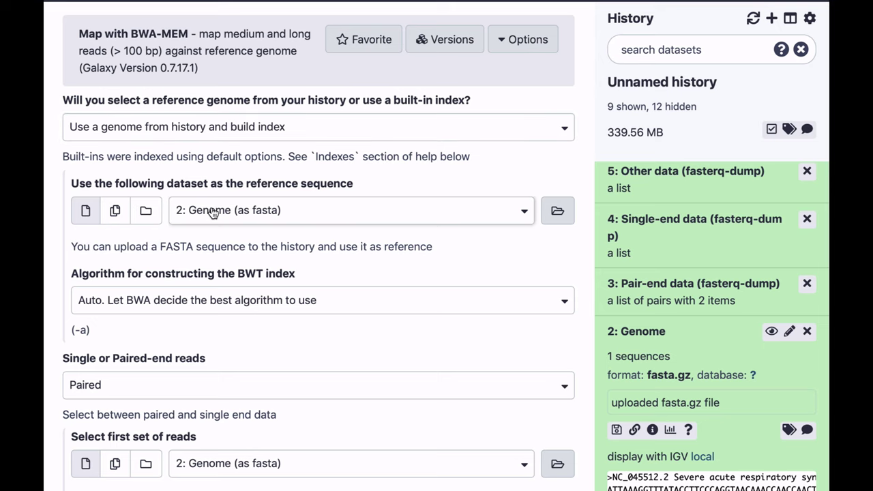
Step: Set the reads to Paired Collection with the fastp paired-end output, check that collection in the history, and execute Map with BWA-MEM
scroll(696, 386, "down", 1)
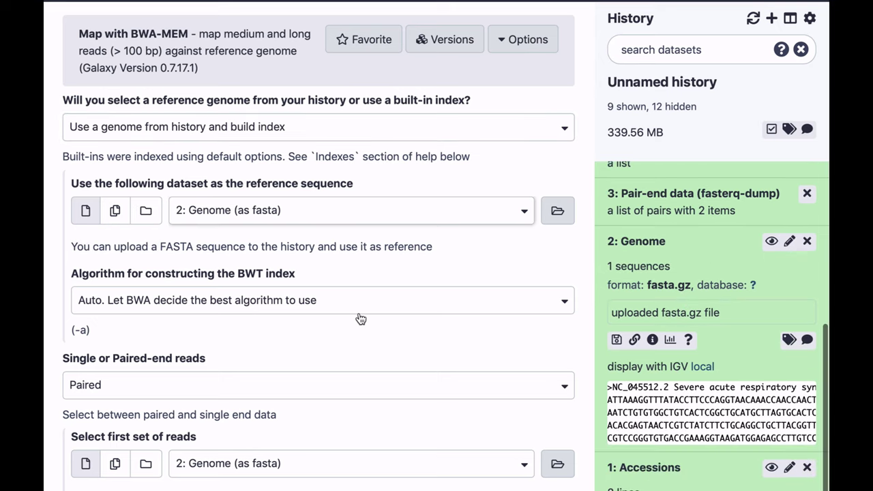
scroll(190, 319, "down", 3)
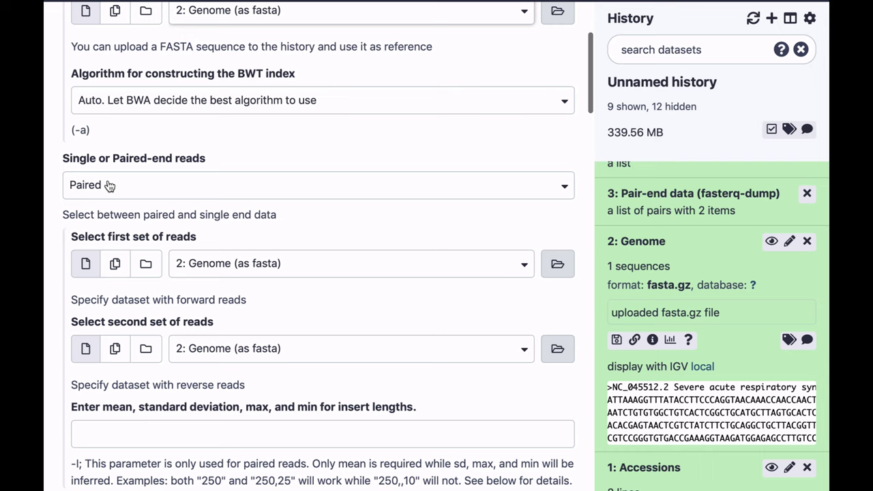
left_click(110, 187)
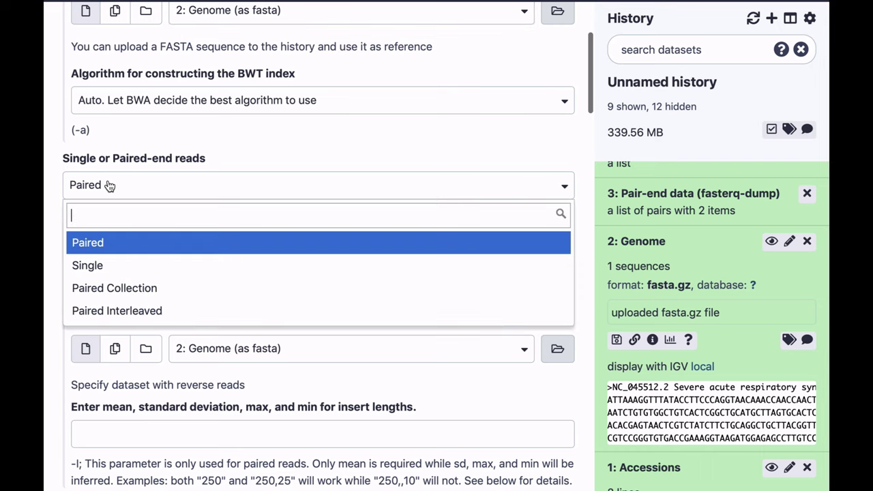
left_click(94, 295)
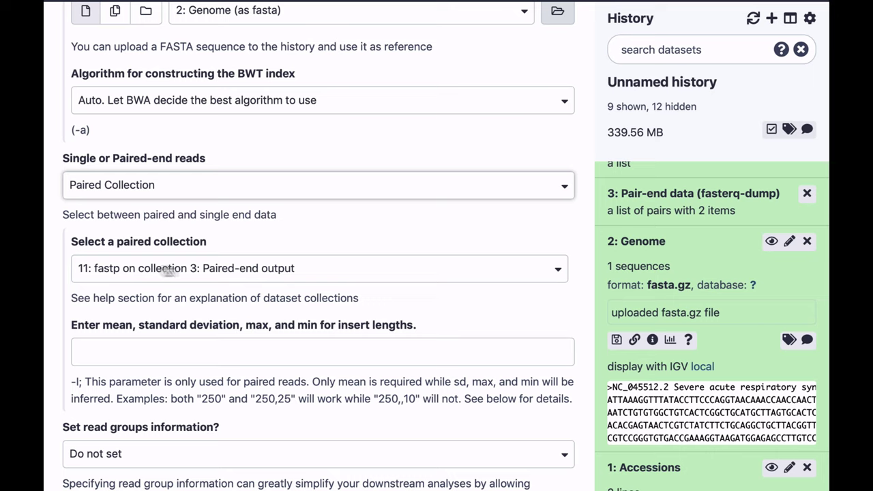
left_click(647, 244)
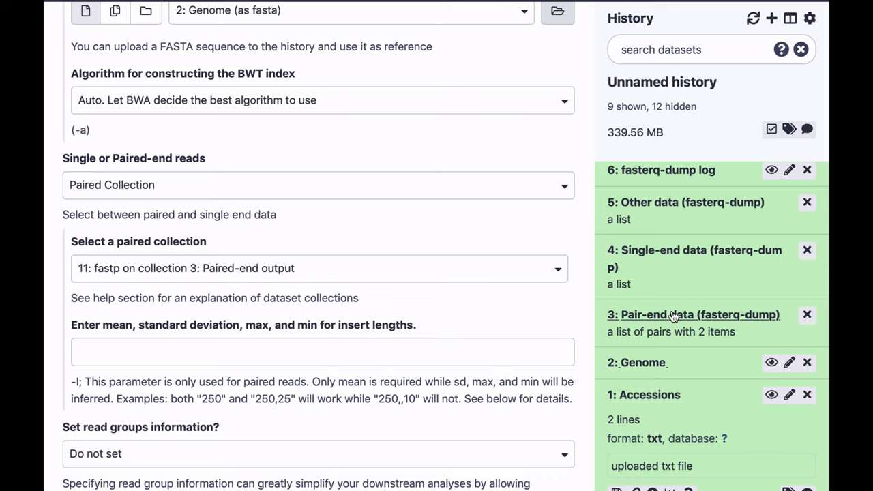
scroll(673, 315, "up", 3)
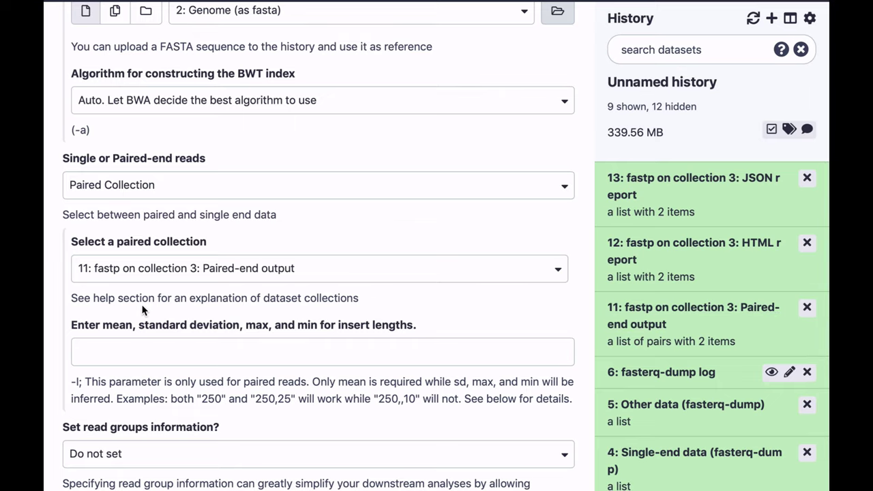
scroll(142, 310, "down", 5)
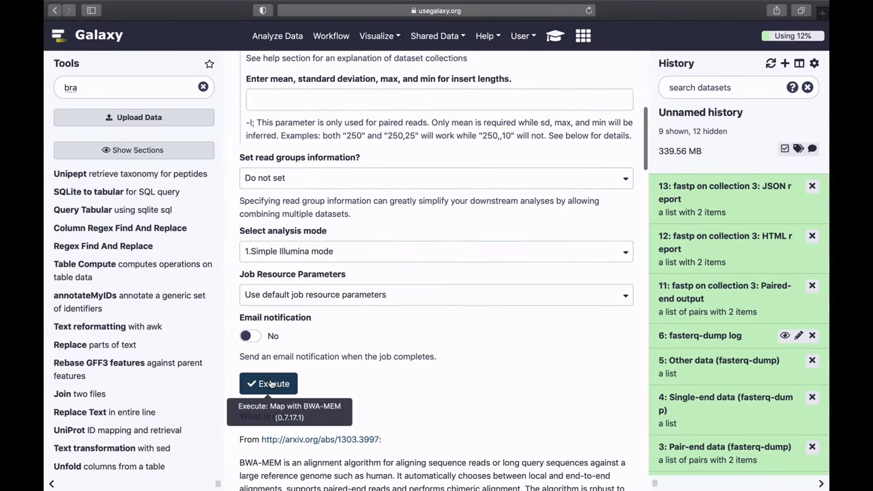
left_click(270, 383)
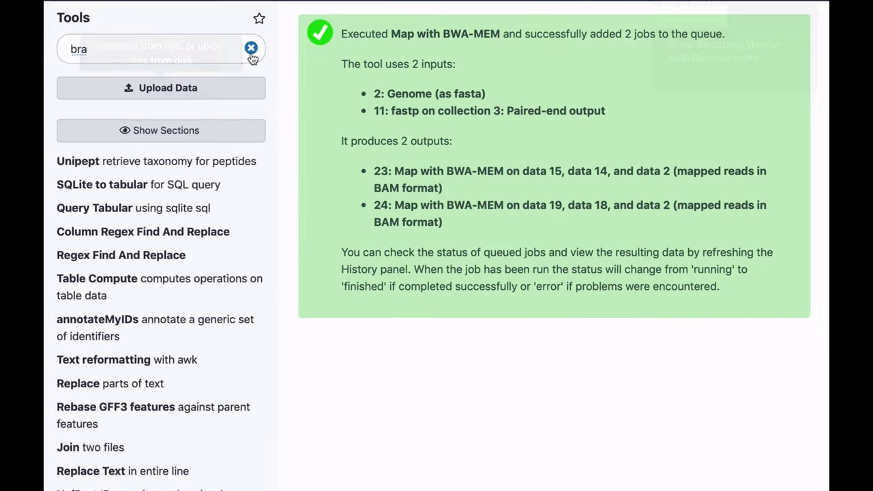
Step: Clear the tool search to restore the full tool list
left_click(203, 86)
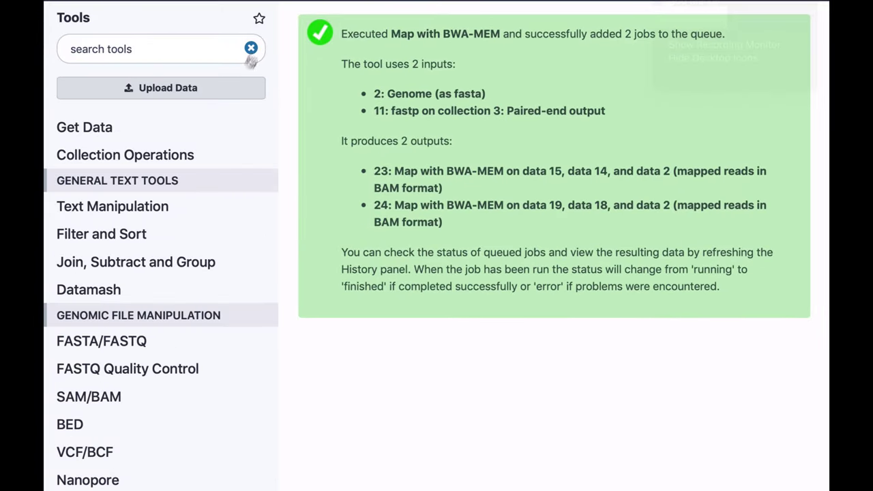
Step: Open the MarkDuplicates tool from the Picard genomics toolkit
scroll(188, 244, "down", 5)
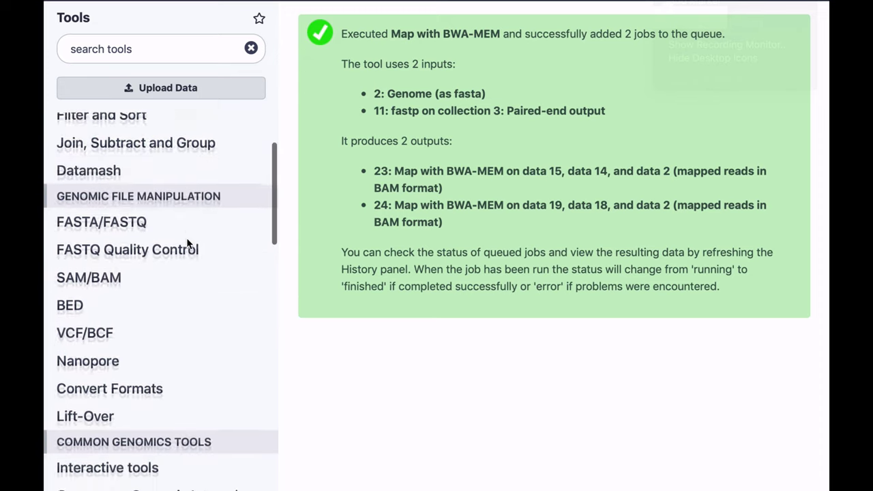
scroll(188, 244, "down", 15)
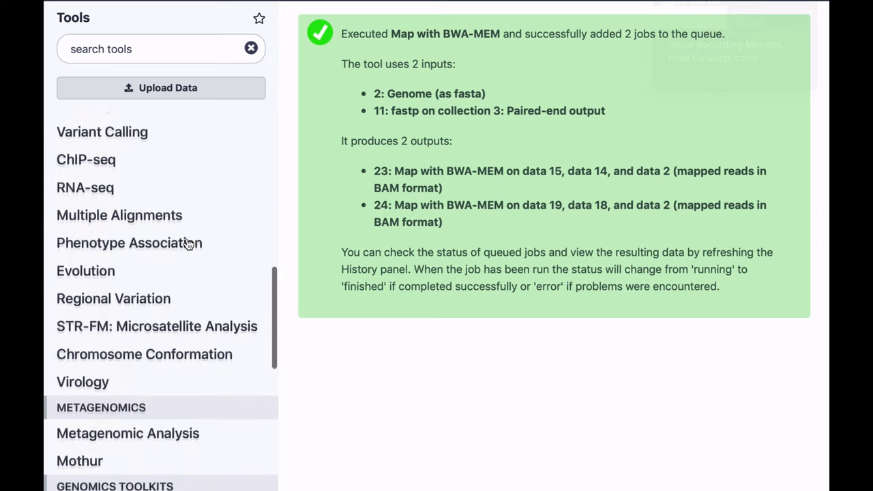
left_click(65, 429)
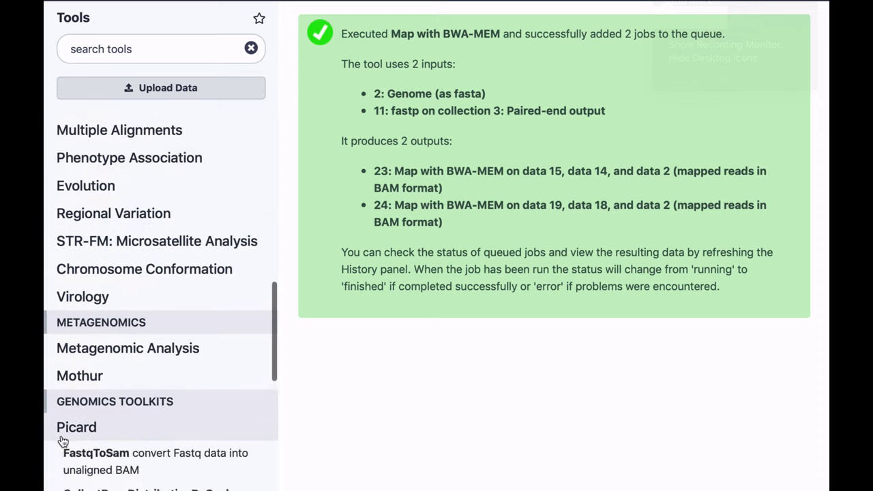
scroll(103, 404, "down", 20)
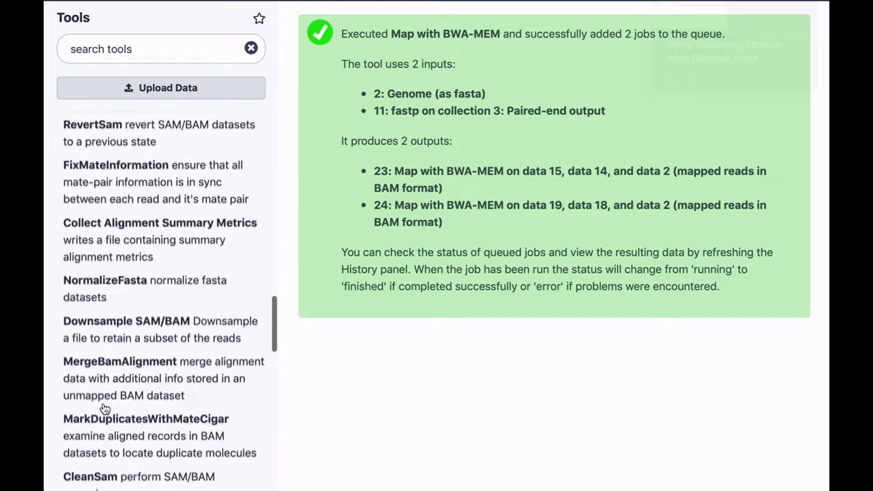
scroll(103, 408, "down", 3)
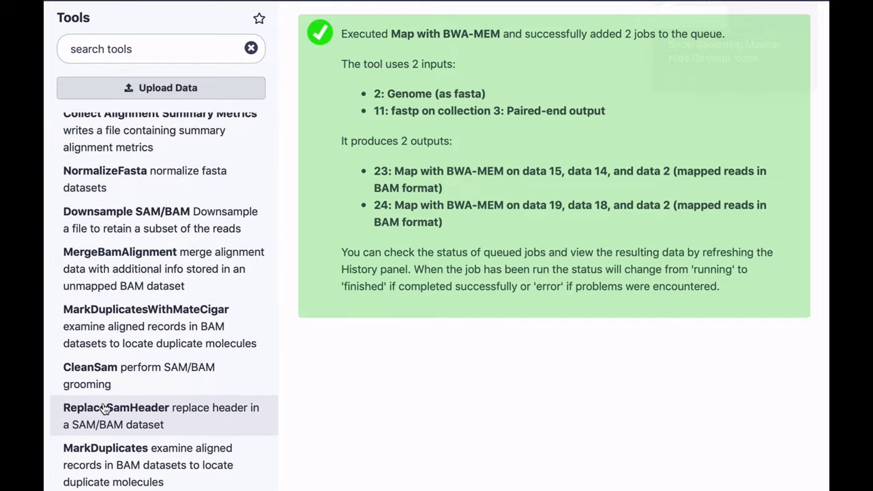
left_click(95, 457)
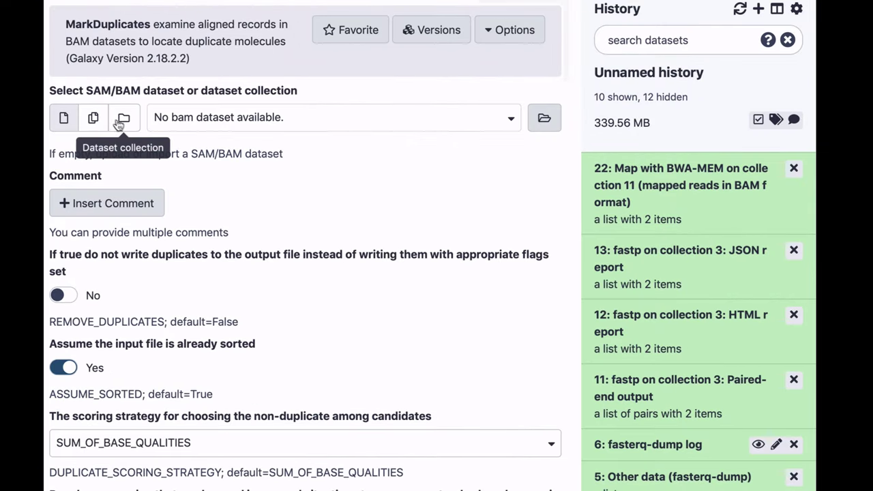
Step: Set the MarkDuplicates input to the Map with BWA-MEM dataset collection and check that collection's items in the history
left_click(123, 120)
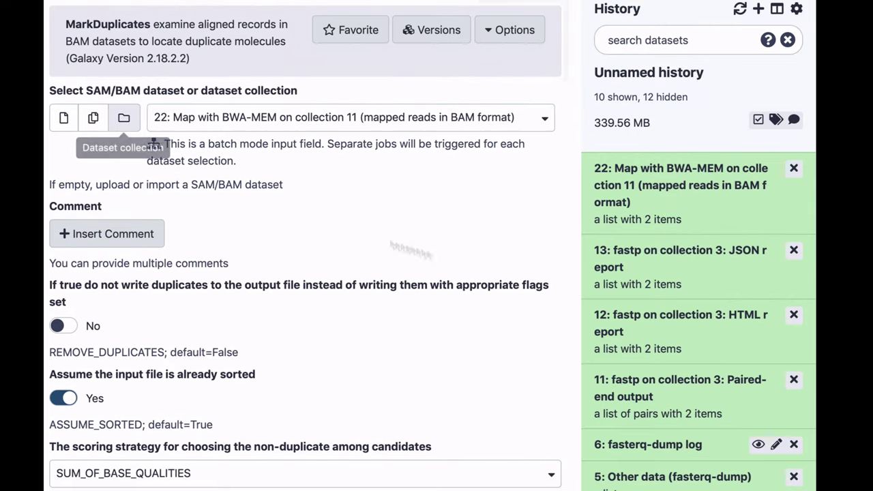
left_click(665, 189)
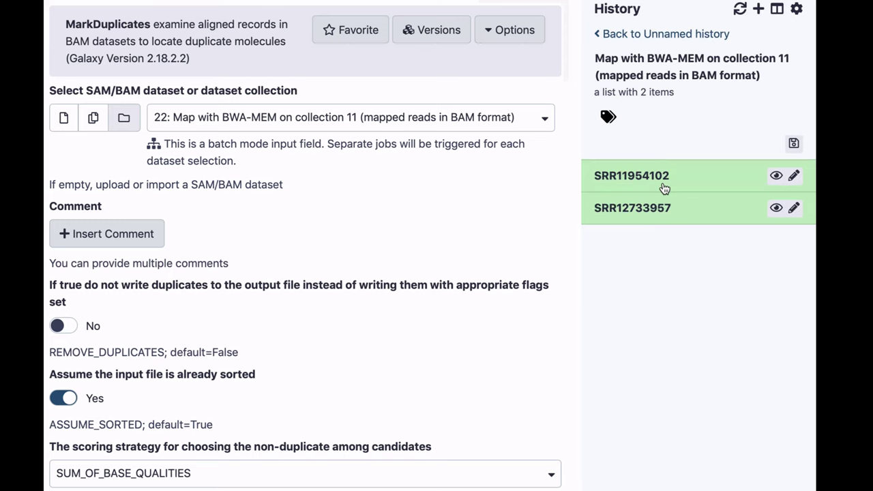
left_click(657, 35)
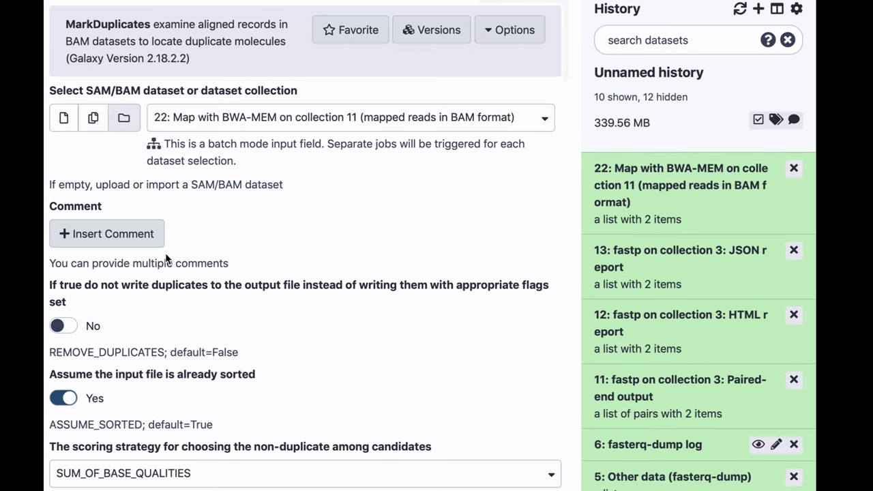
Step: Enable REMOVE_DUPLICATES so duplicates are not written to the output file, and execute MarkDuplicates
scroll(165, 259, "down", 2)
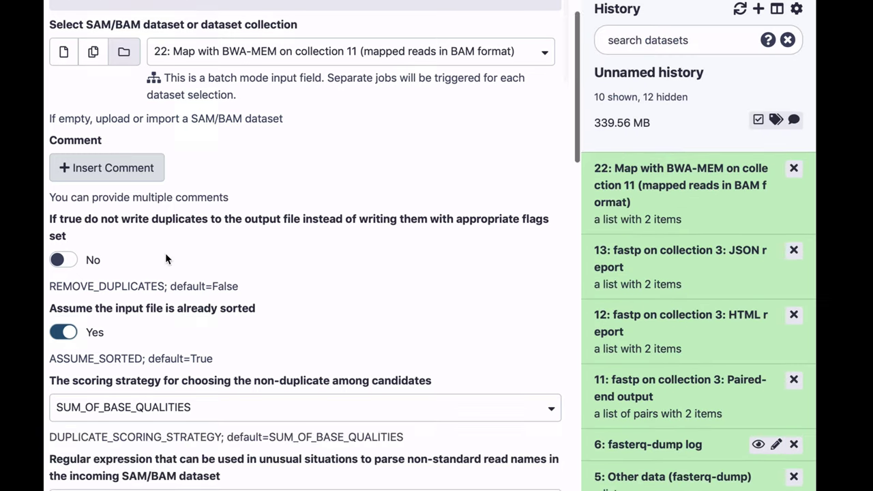
left_click(72, 258)
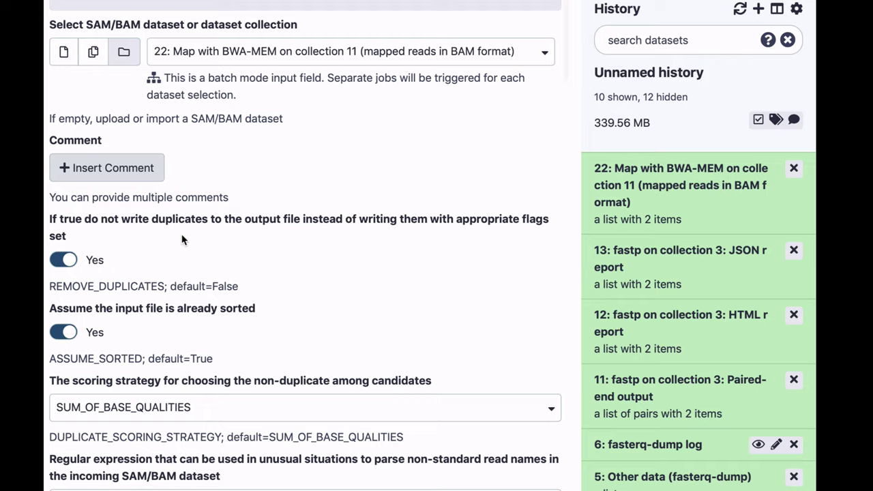
scroll(181, 233, "up", 2)
scroll(181, 233, "down", 5)
scroll(181, 234, "down", 6)
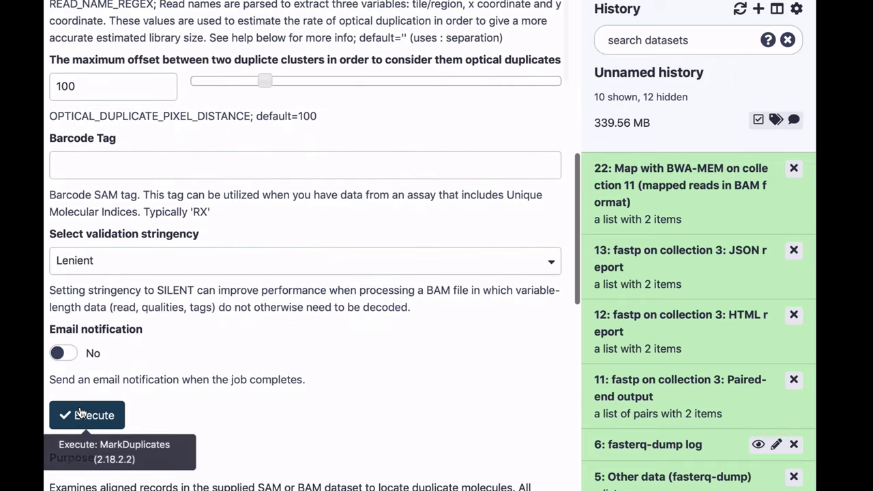
left_click(81, 413)
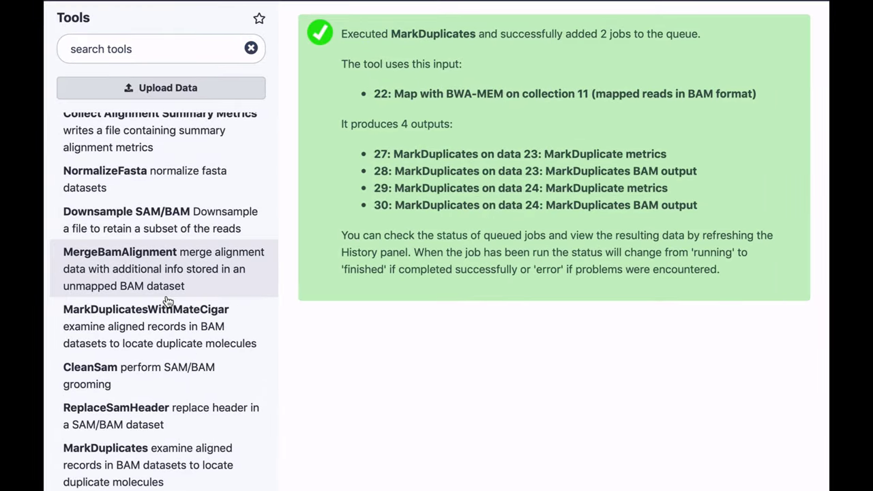
Step: Collapse the Picard tools and open Realign reads with LoFreq viterbi from the Variant Calling tools
scroll(170, 302, "up", 10)
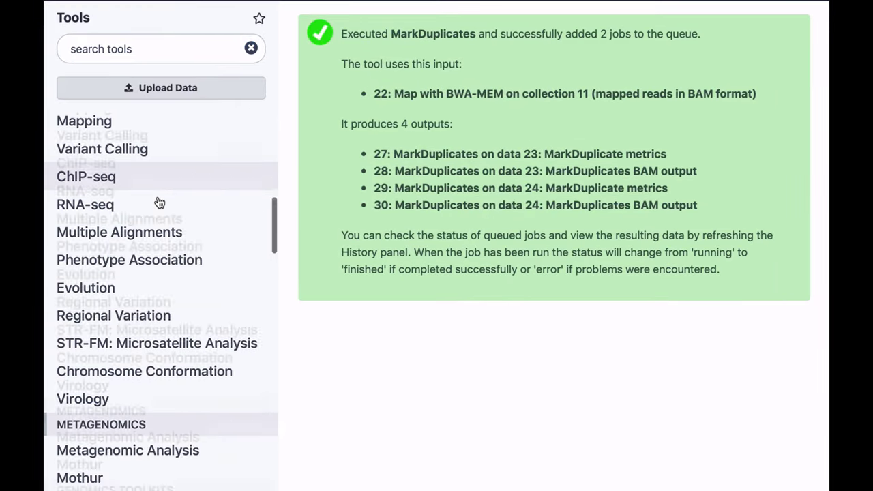
scroll(157, 198, "down", 5)
left_click(80, 276)
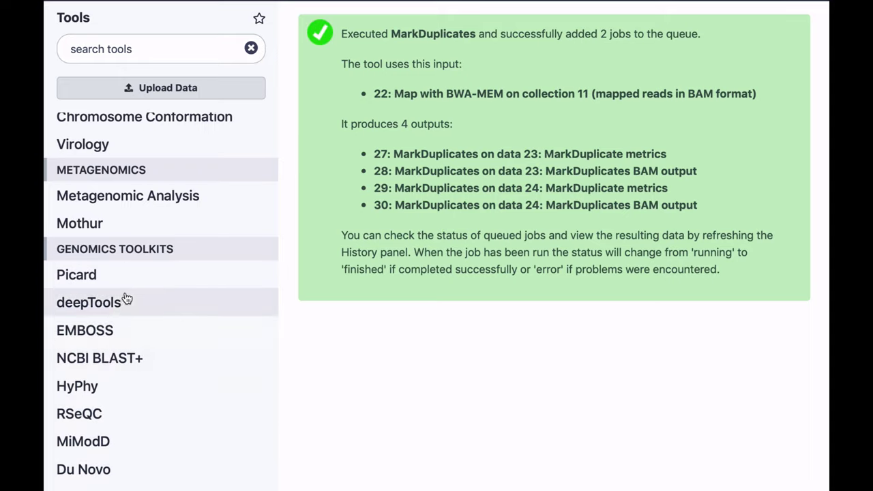
scroll(126, 298, "down", 5)
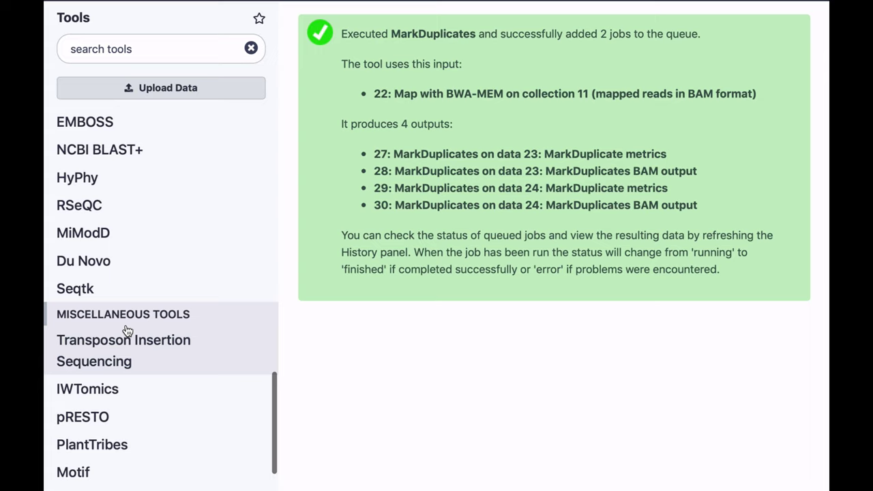
scroll(127, 331, "up", 6)
scroll(127, 330, "up", 5)
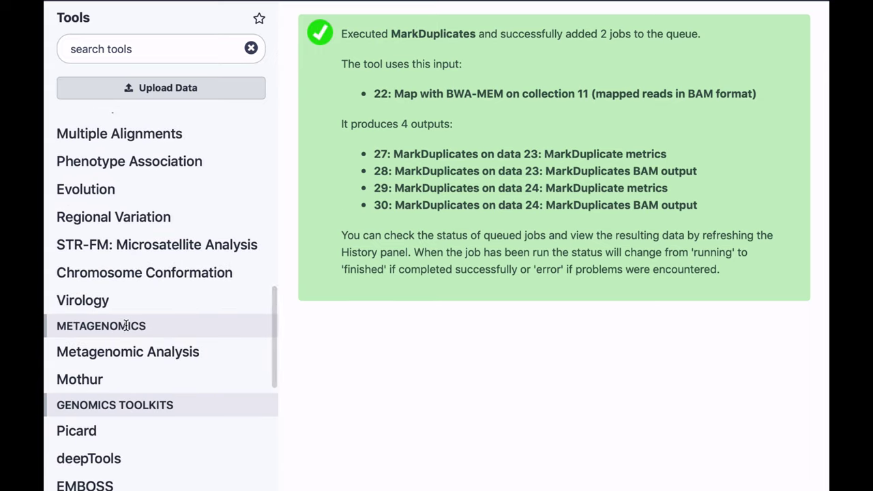
scroll(127, 330, "up", 2)
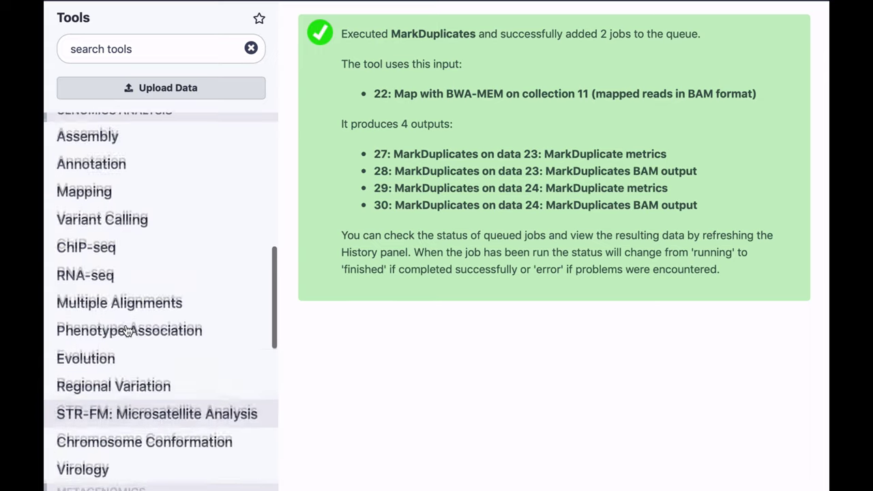
left_click(127, 229)
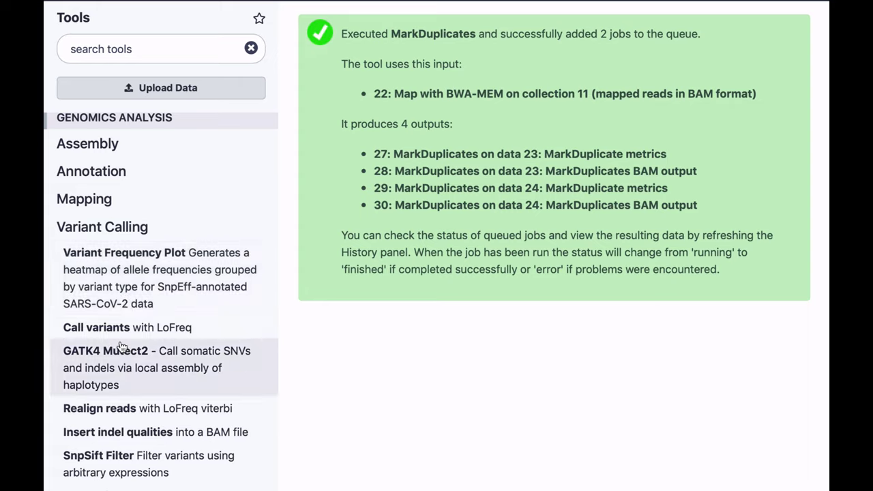
left_click(100, 409)
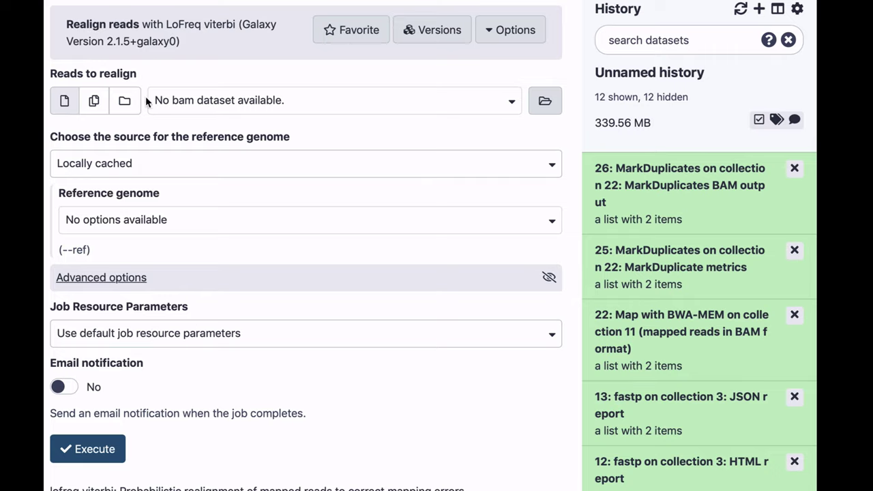
Step: Execute Realign reads on the MarkDuplicates BAM output collection, using the Genome dataset from History as the reference
left_click(124, 103)
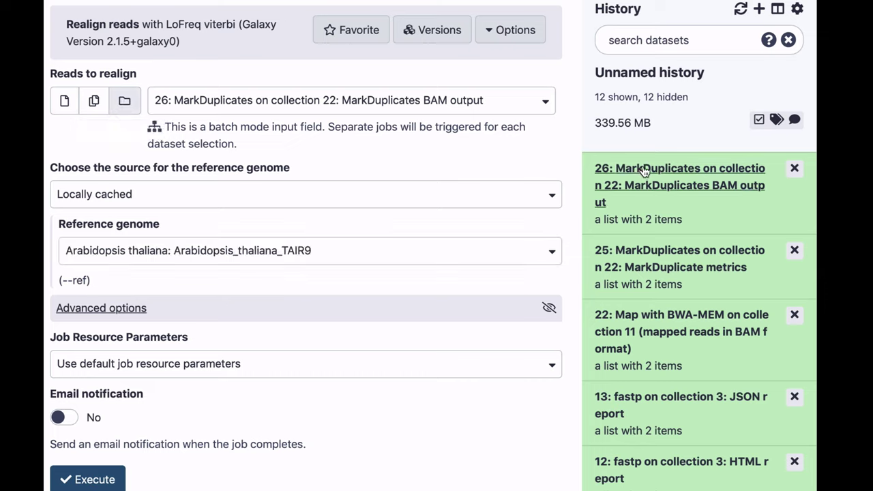
left_click(147, 198)
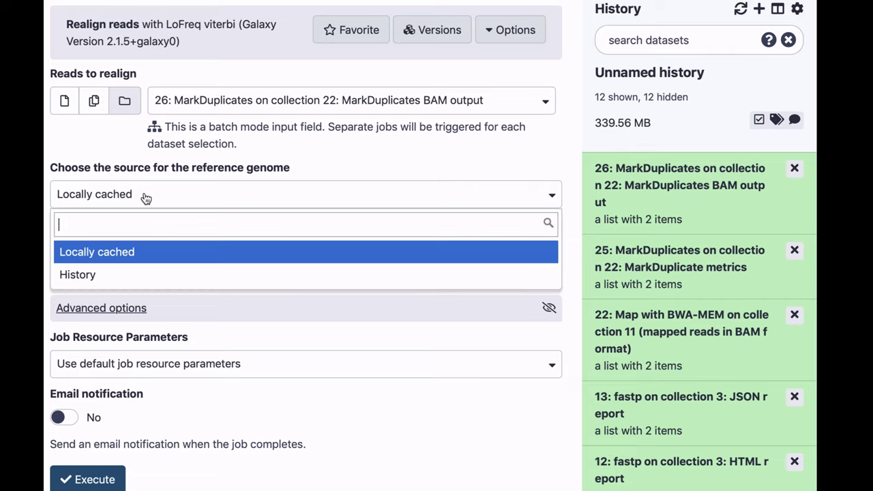
left_click(108, 275)
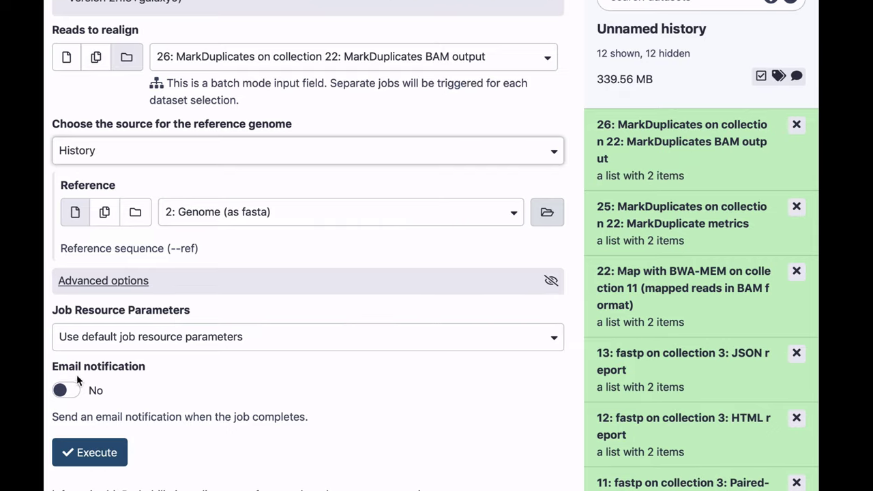
left_click(89, 454)
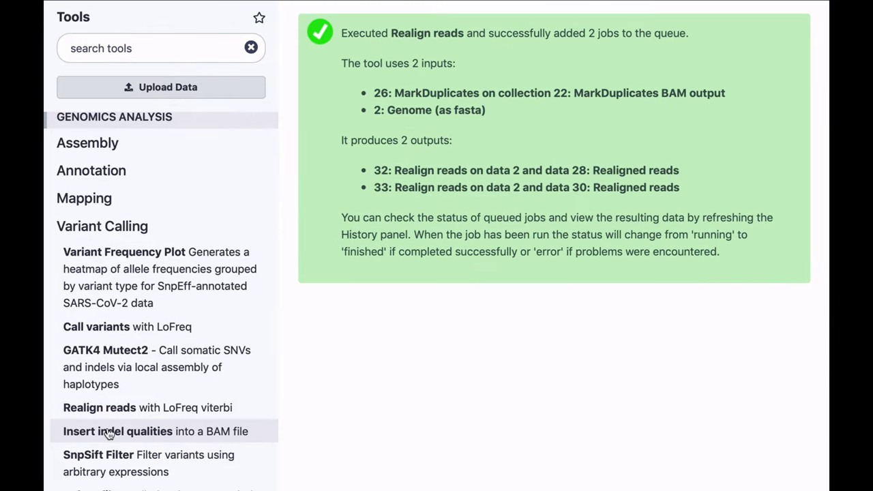
Step: Set up Insert indel qualities on the Realigned reads collection with the Dindel indel calculation approach
left_click(95, 385)
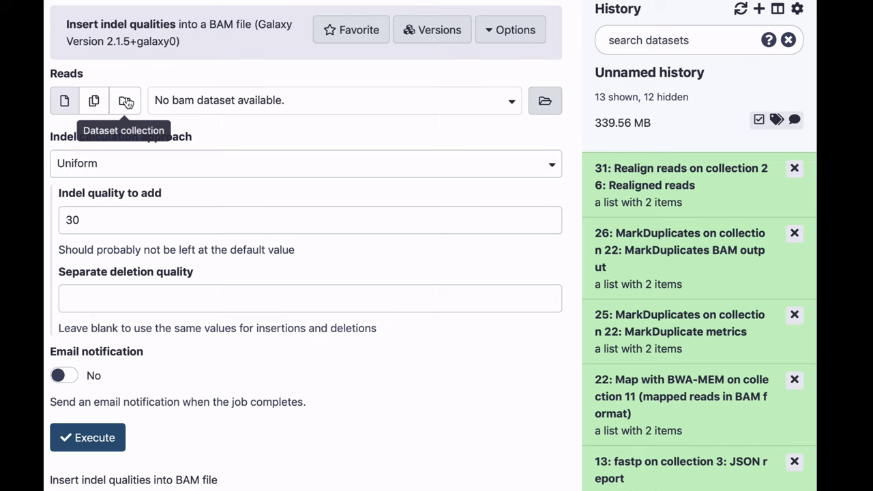
left_click(125, 104)
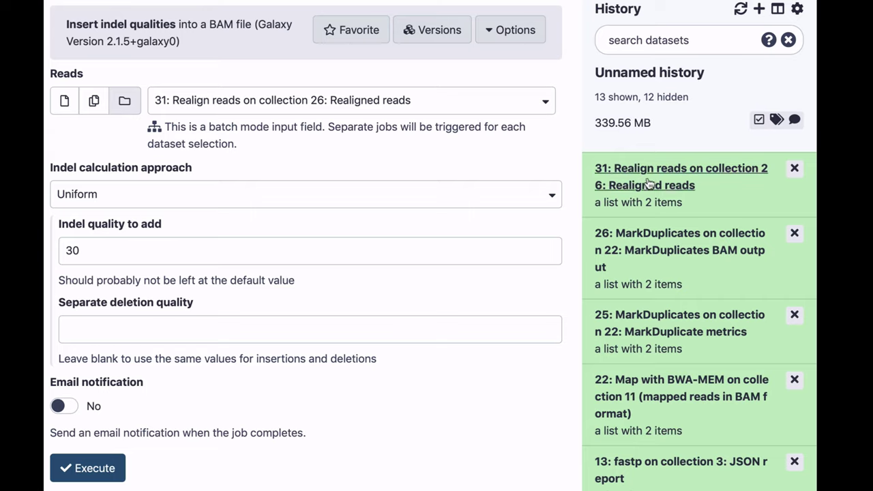
left_click(159, 196)
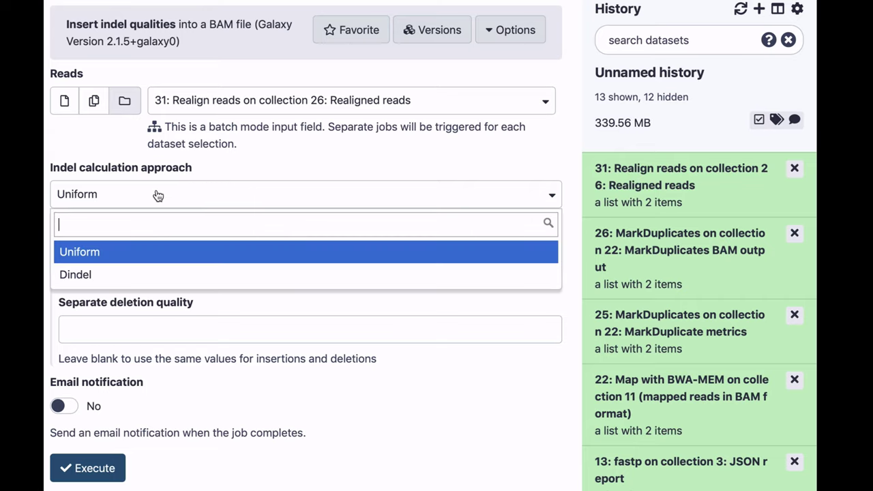
left_click(106, 274)
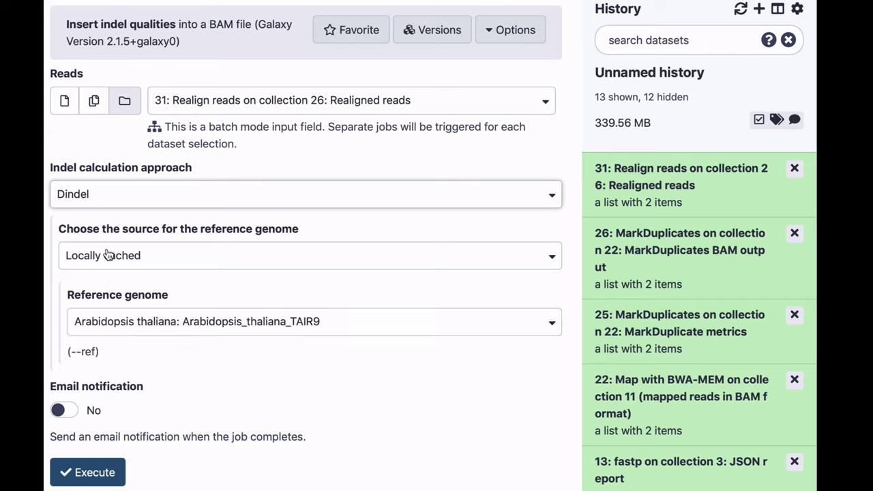
Step: Set the reference genome source to History with the Genome dataset, and execute Insert indel qualities
left_click(107, 255)
left_click(98, 336)
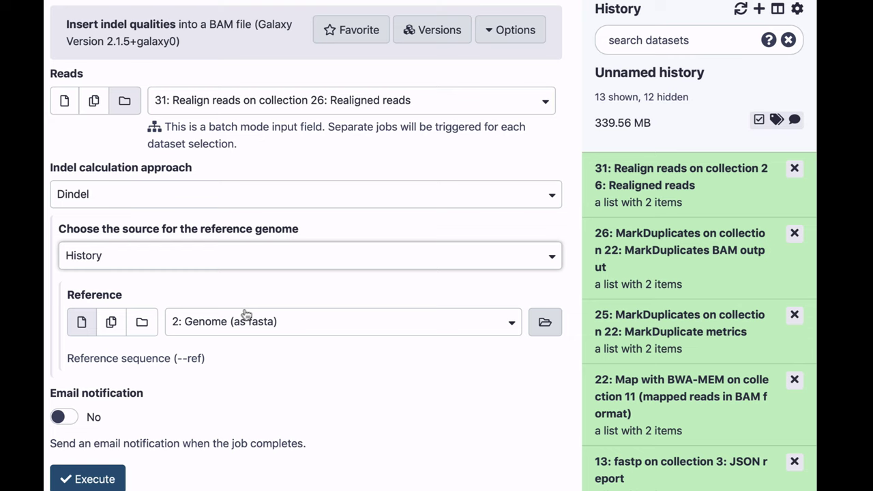
left_click(86, 476)
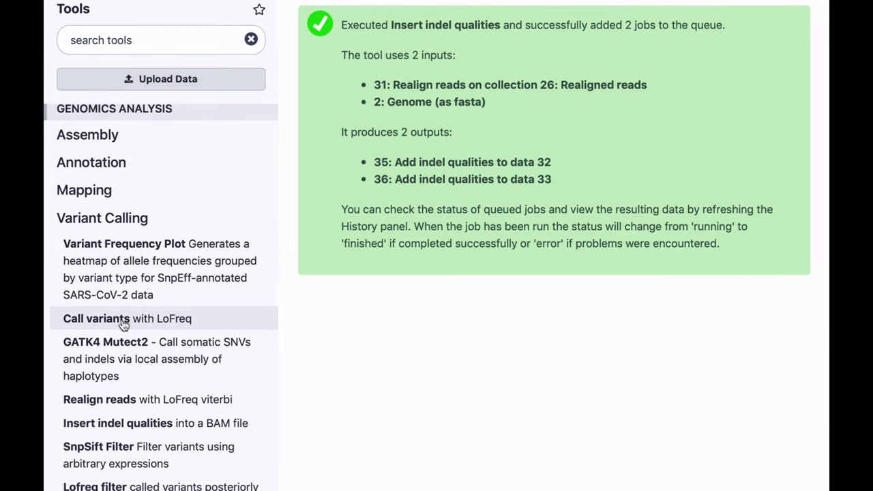
Step: Set up Call variants with LoFreq on the Insert indel qualities collection, with the Genome dataset from History as the reference
left_click(121, 324)
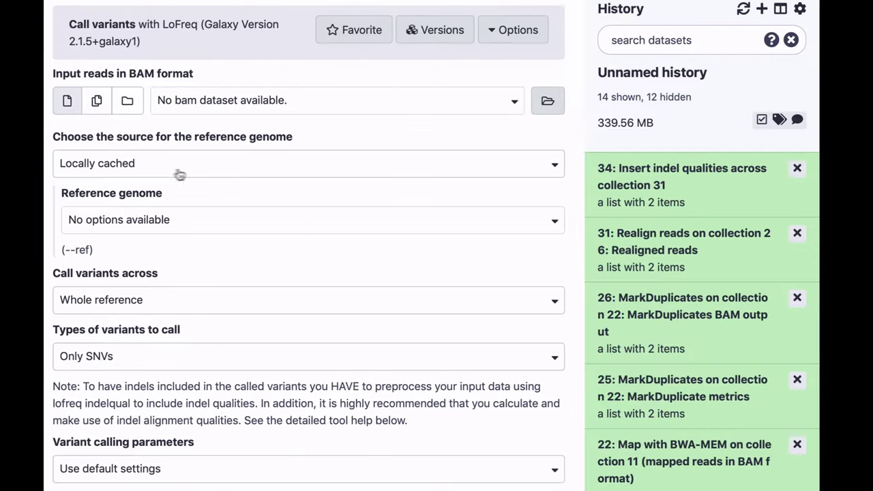
left_click(128, 101)
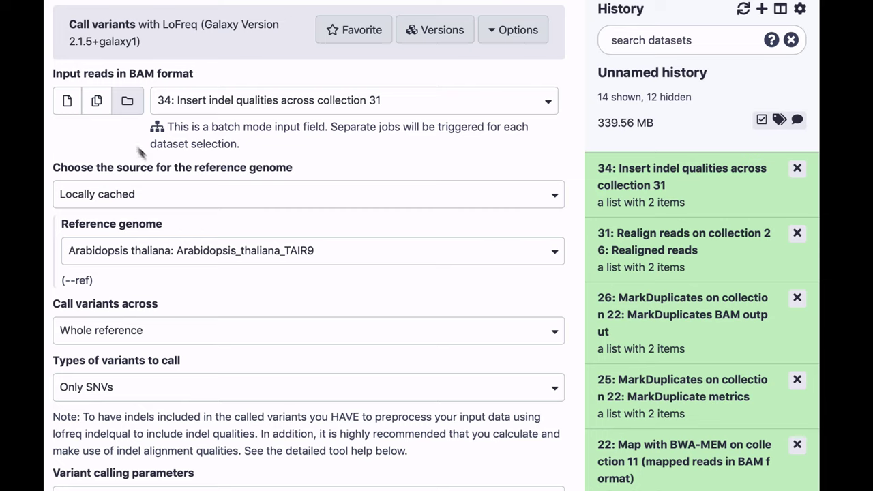
left_click(130, 195)
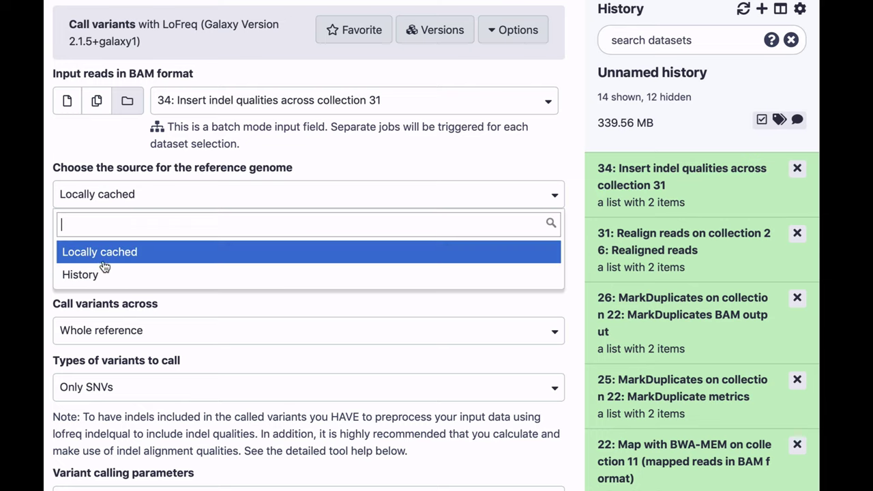
left_click(103, 274)
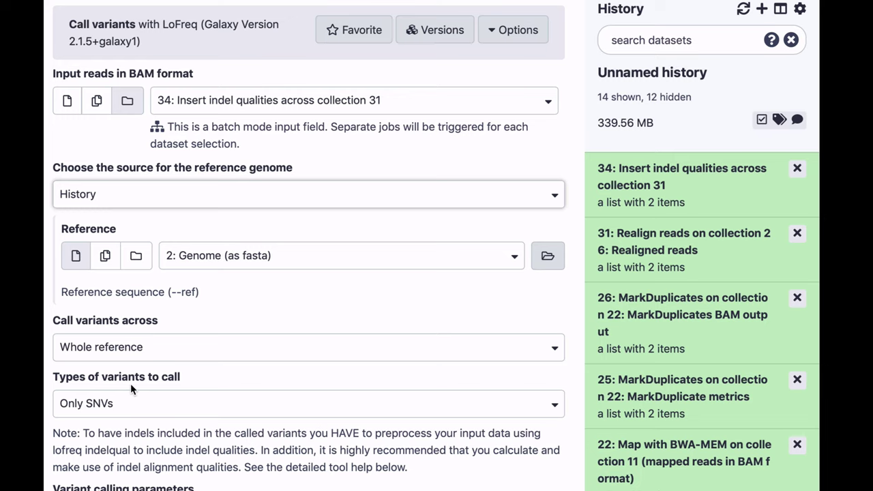
scroll(130, 383, "down", 2)
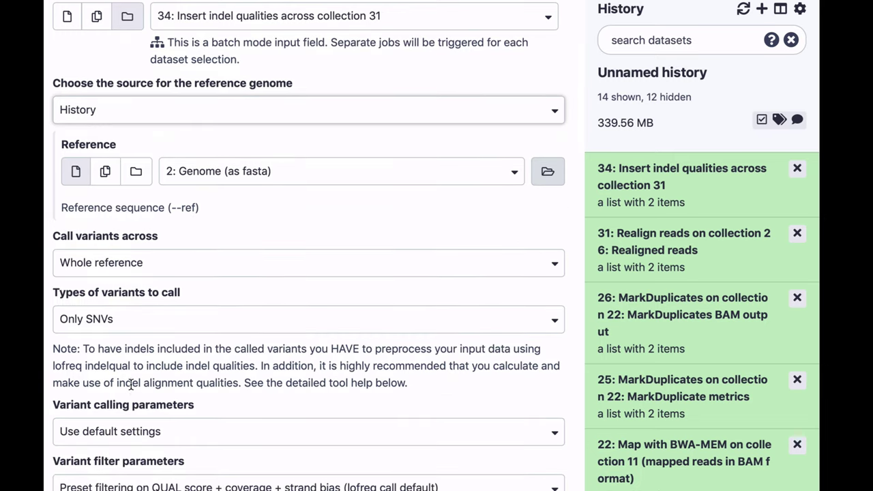
Step: Set the types of variants to call to SNVs and indels
scroll(131, 383, "down", 1)
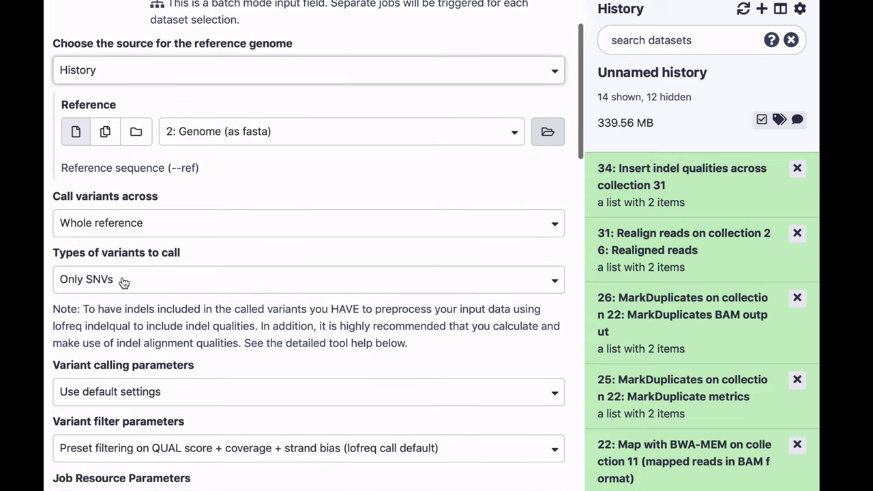
left_click(122, 281)
left_click(103, 337)
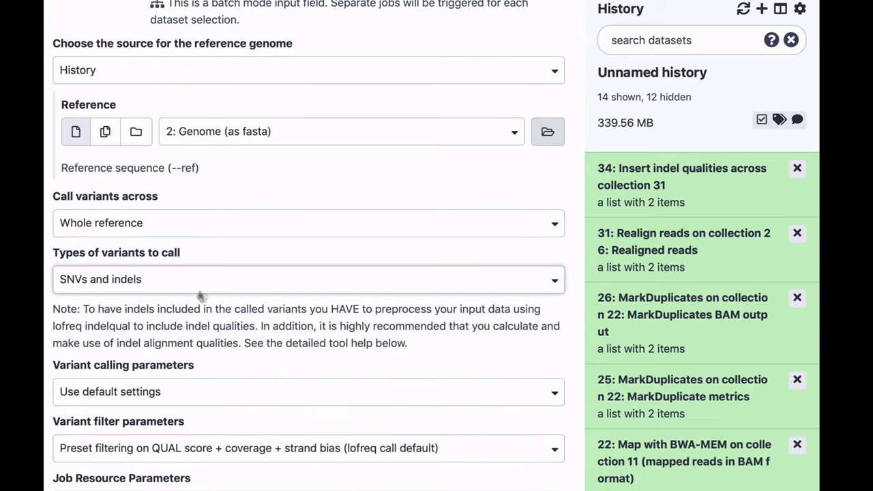
Step: Switch the variant calling parameters to Configure settings and set the minimal coverage to 50
scroll(205, 293, "down", 5)
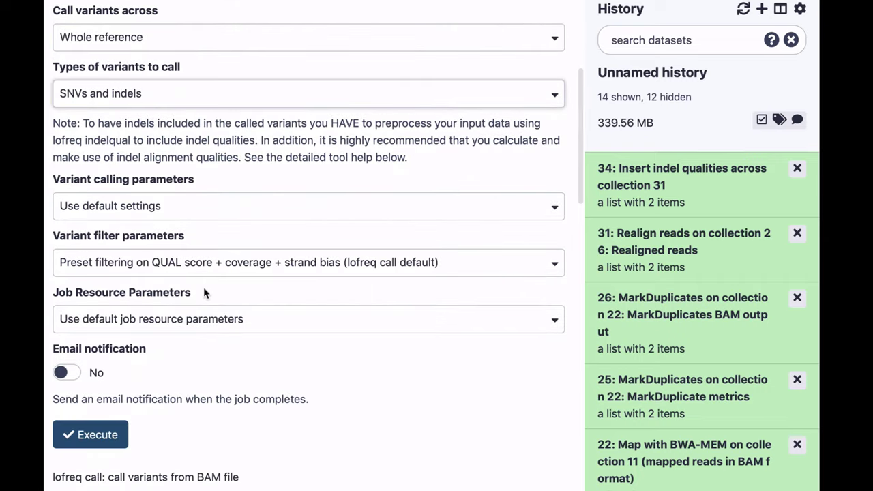
left_click(175, 208)
left_click(133, 283)
scroll(131, 276, "down", 2)
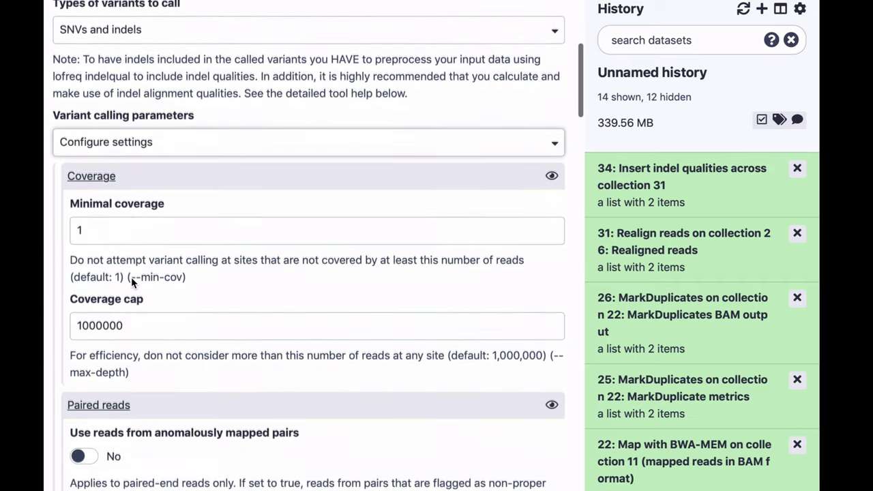
double_click(111, 229)
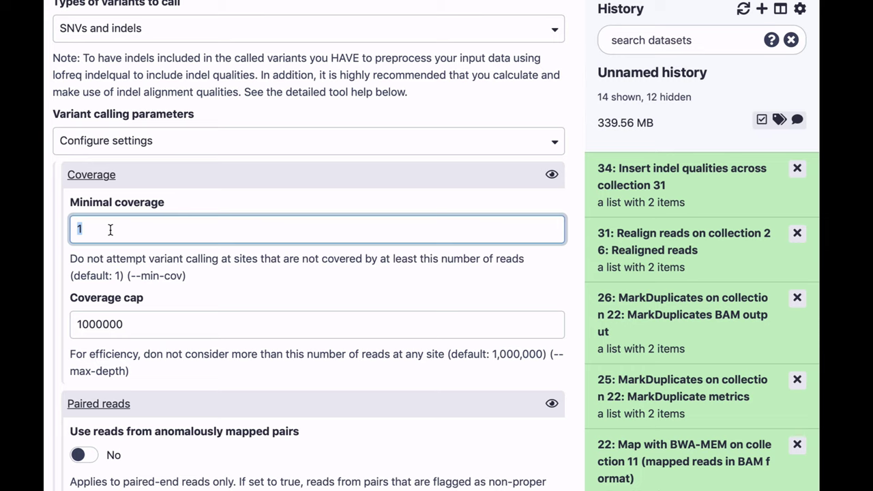
type("50")
Step: Set both the Minimum baseQ and the Minimum baseQ for alternate bases to 20
scroll(136, 324, "down", 4)
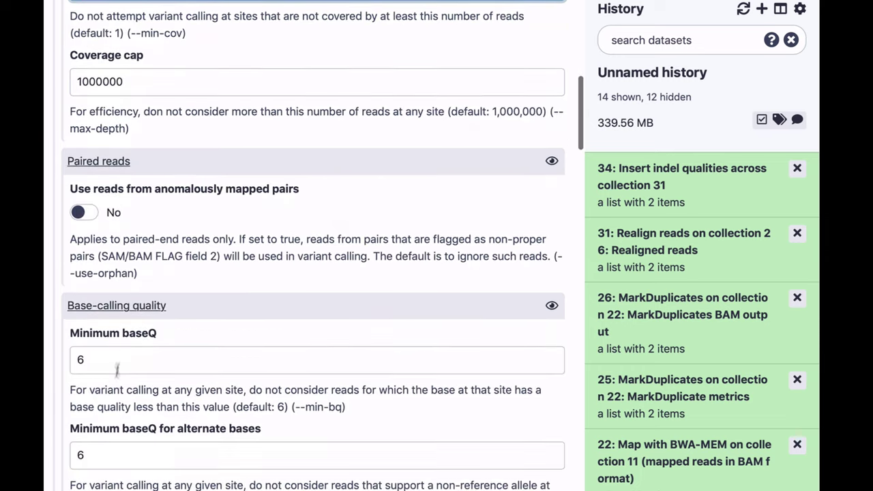
double_click(108, 363)
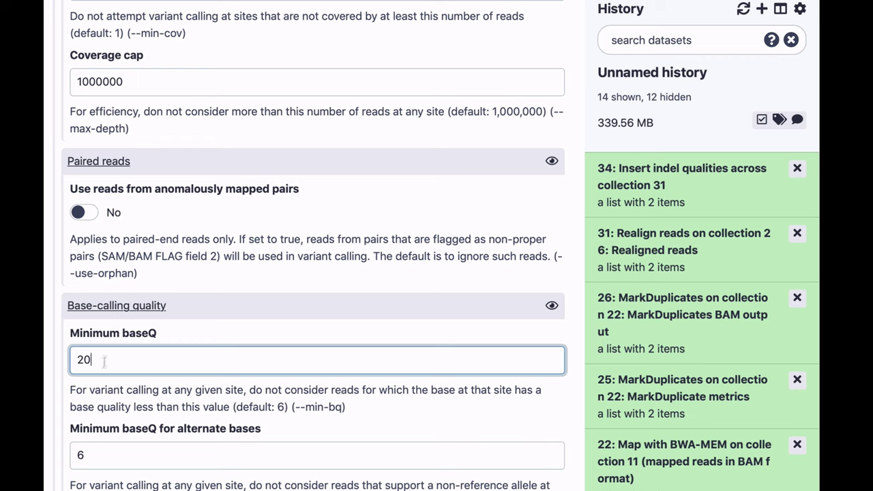
left_click(101, 463)
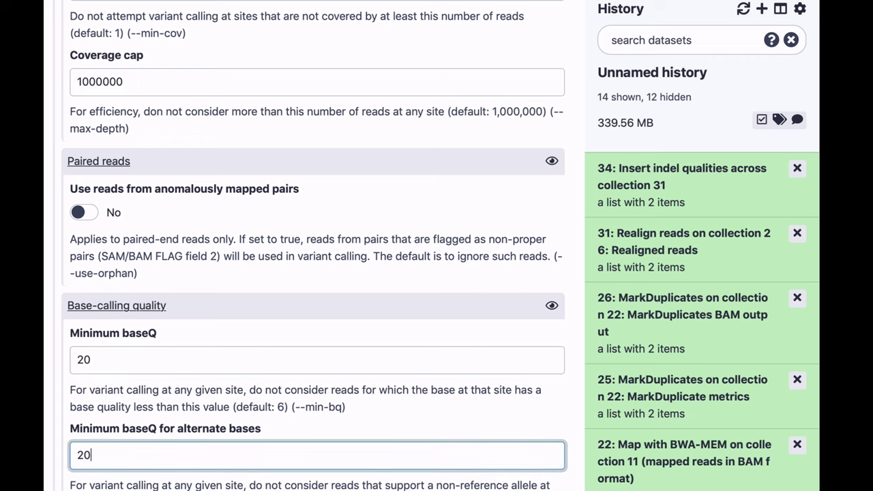
Step: Set the minimum mapping quality to 20 and execute Call variants with LoFreq
scroll(313, 245, "down", 6)
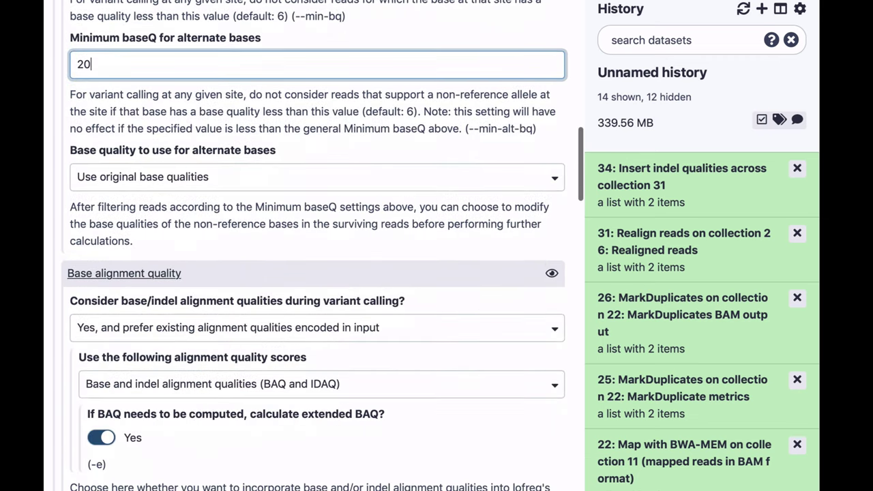
scroll(314, 246, "down", 1)
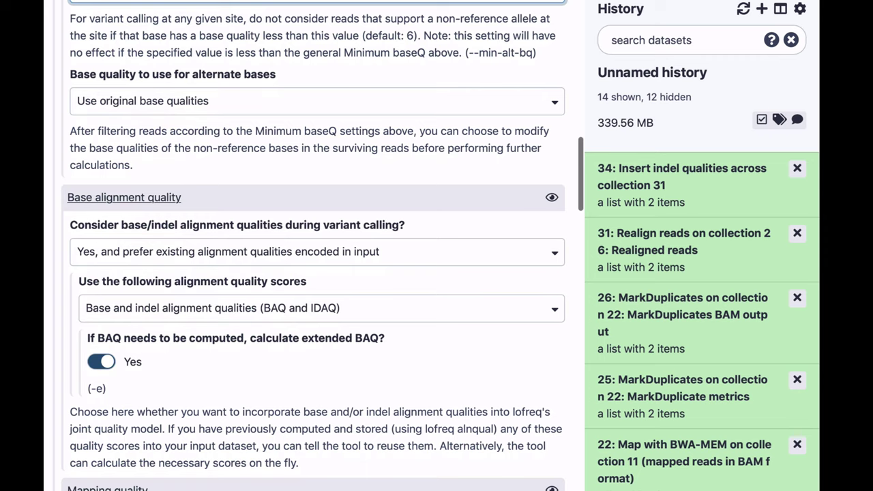
scroll(314, 246, "down", 4)
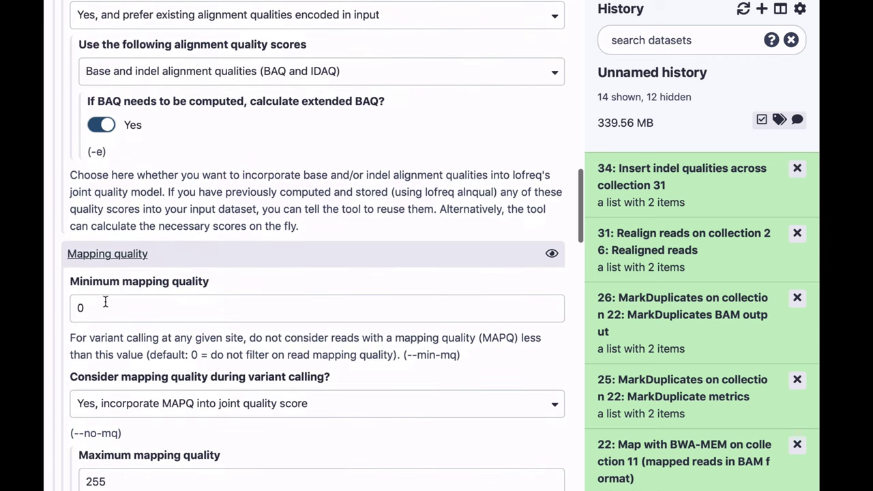
double_click(100, 307)
type("20")
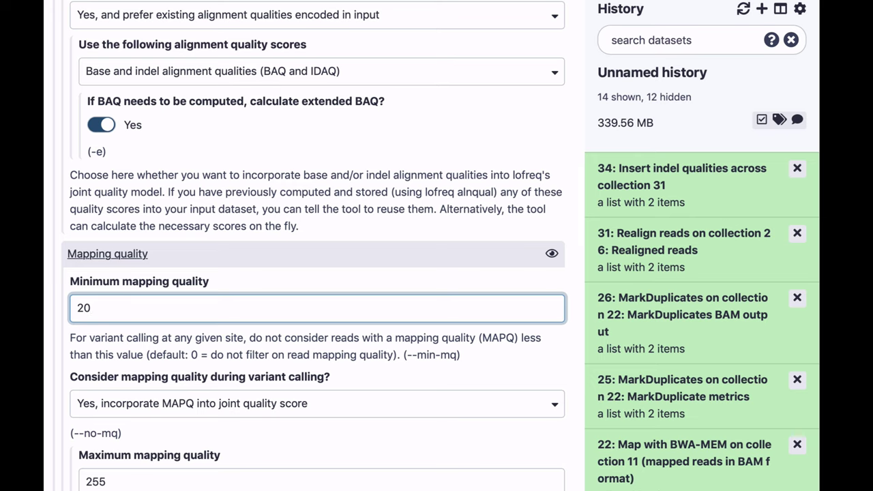
scroll(135, 375, "down", 8)
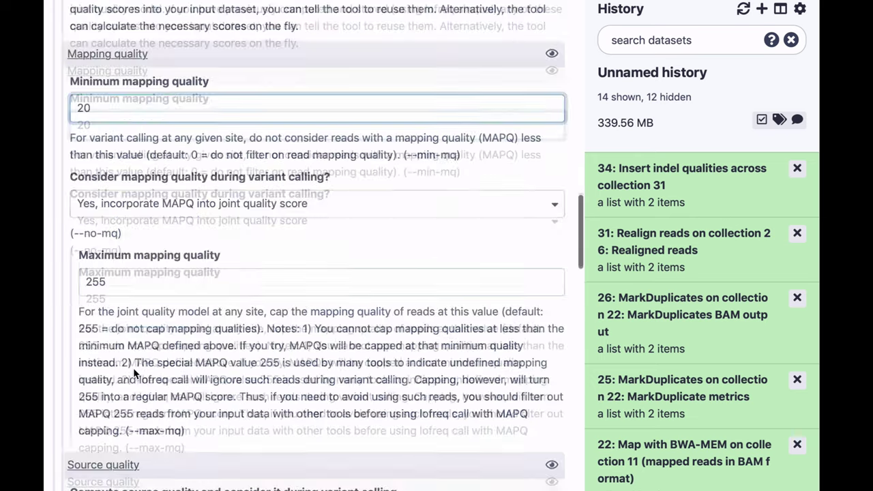
scroll(134, 374, "down", 5)
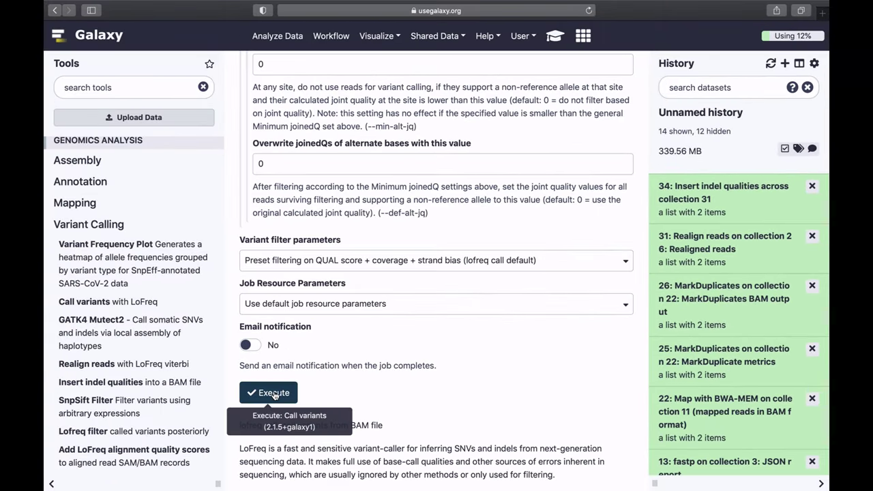
left_click(274, 393)
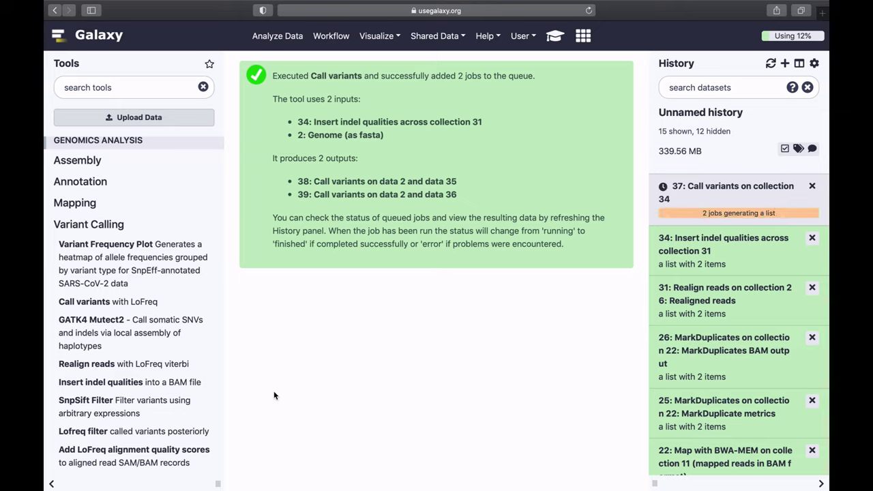
Step: Open the SRR11954102 dataset in the Call variants collection and examine the variants listed in its VCF content
left_click(705, 187)
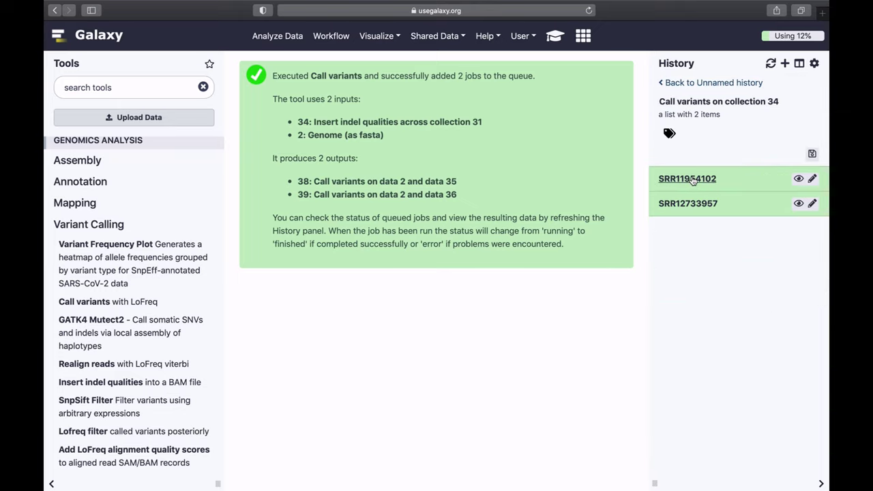
left_click(689, 178)
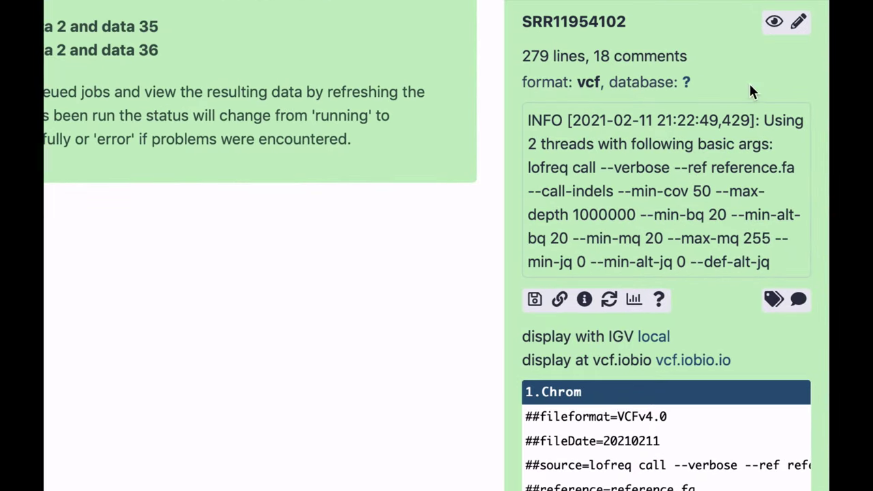
left_click(773, 21)
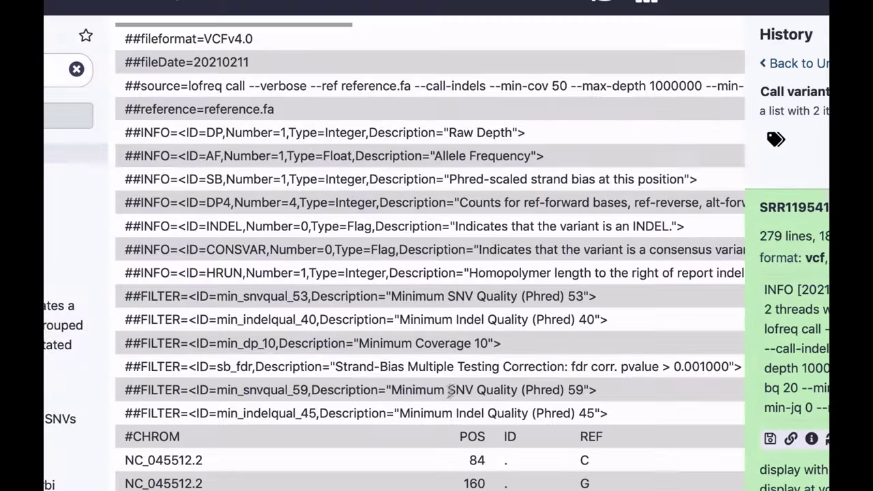
scroll(461, 422, "down", 5)
scroll(461, 422, "right", 5)
scroll(462, 424, "left", 5)
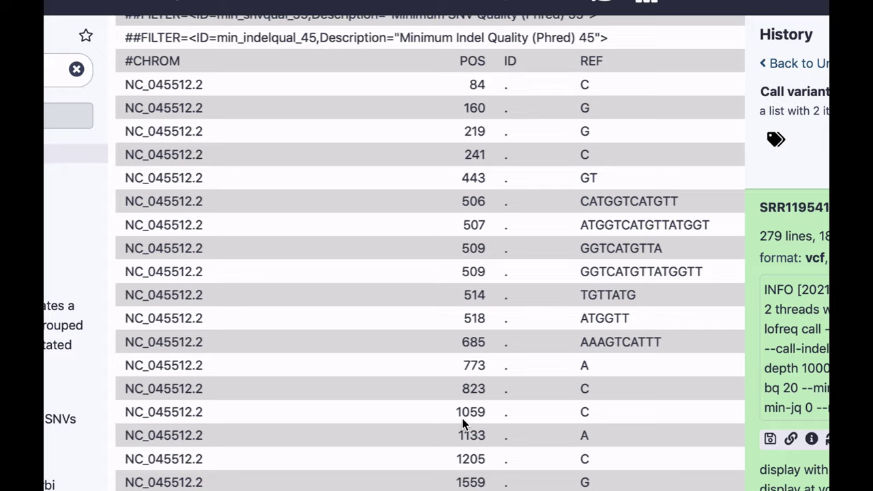
scroll(462, 422, "up", 5)
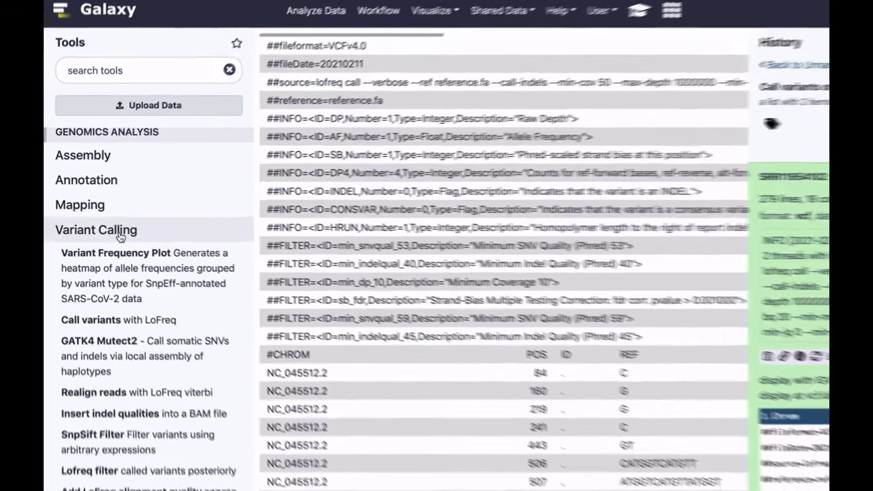
Step: Set up SnpEff eff for SARS-CoV-2 variant annotation on the Call variants collection, and return to the main history
left_click(108, 226)
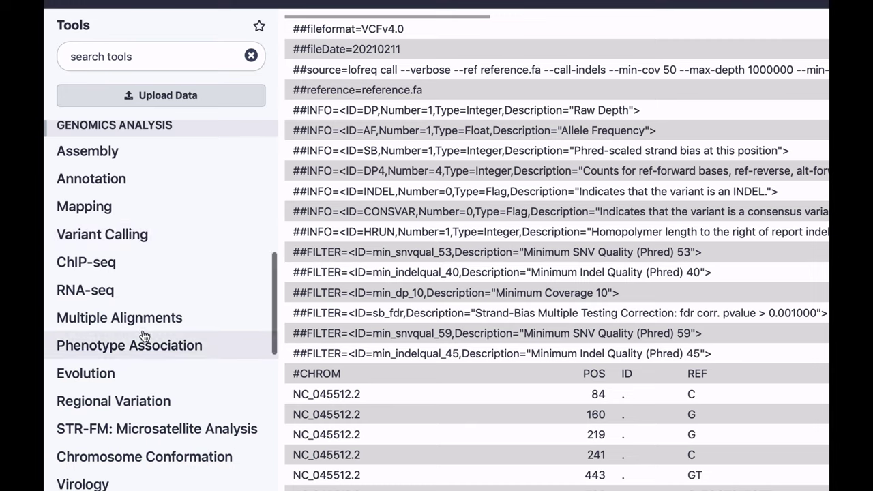
scroll(144, 335, "down", 4)
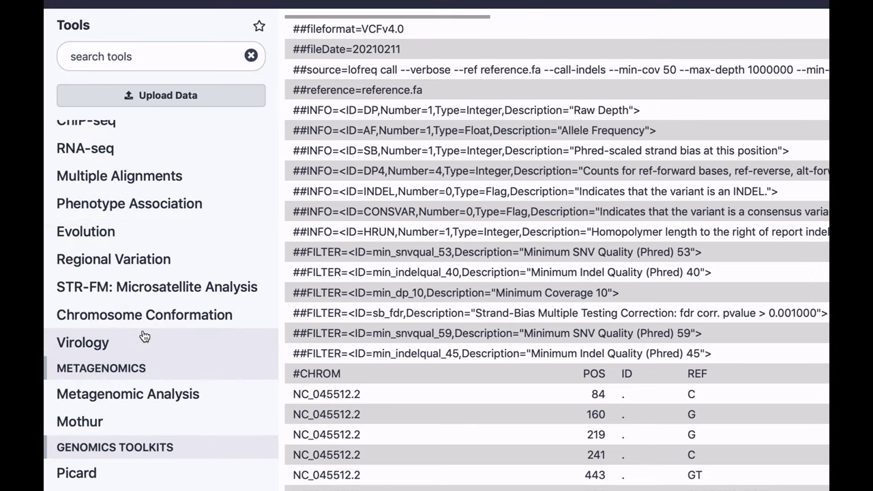
left_click(82, 344)
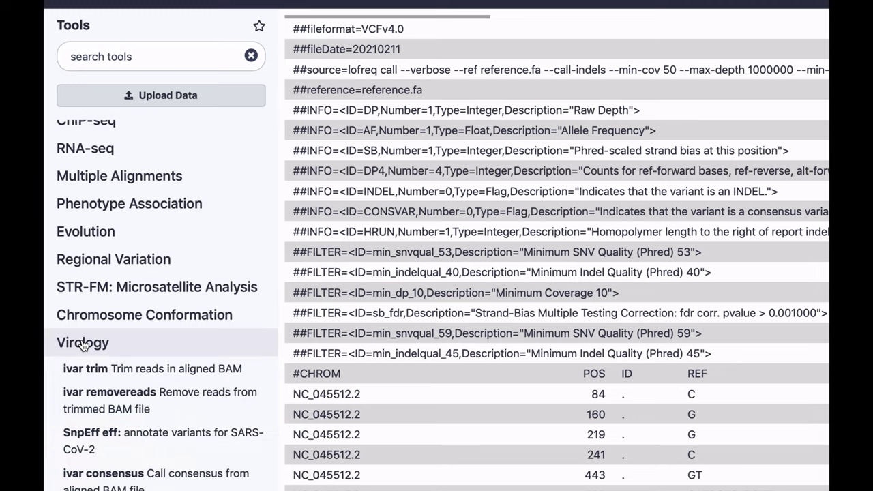
scroll(82, 345, "down", 3)
left_click(82, 345)
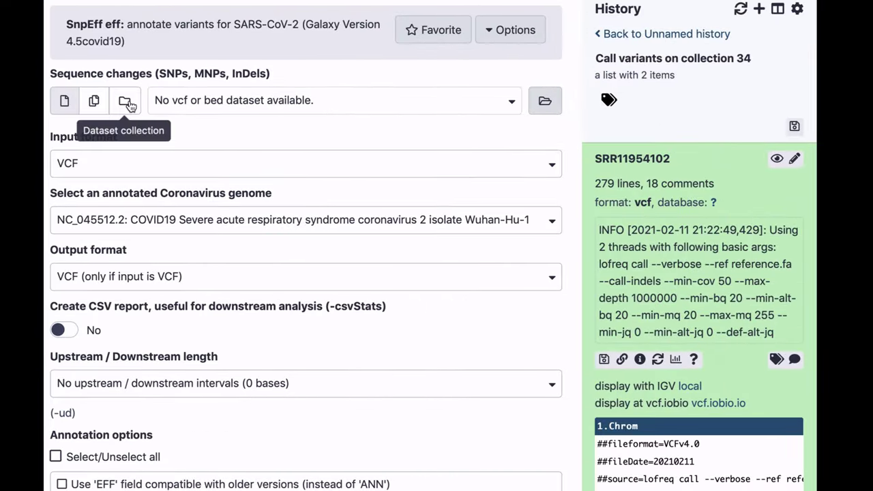
left_click(126, 103)
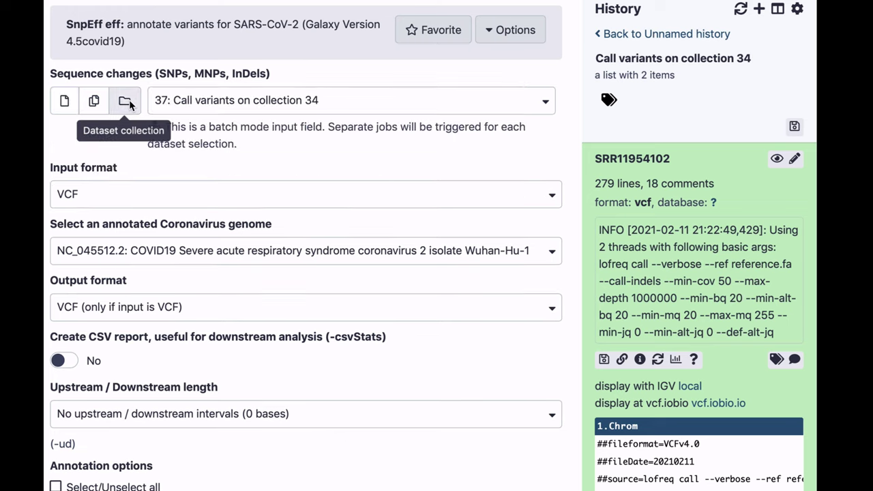
left_click(626, 35)
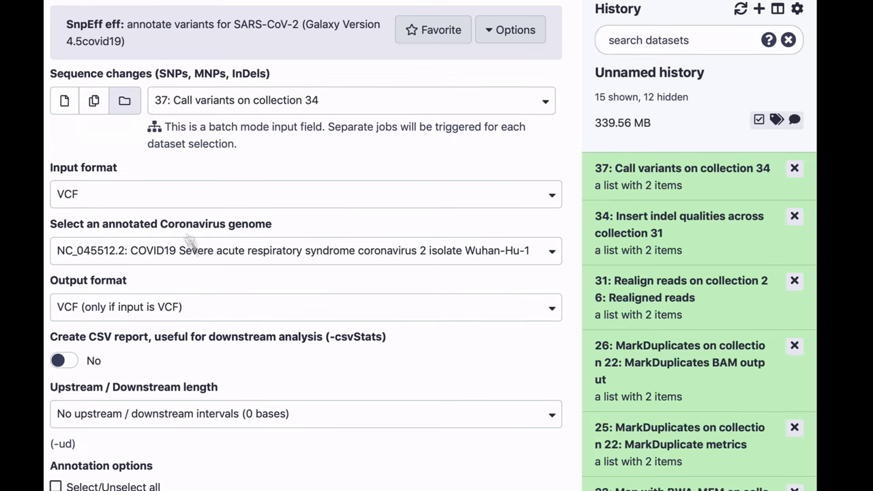
Step: Enable the annotation options for the older 'EFF' field and for Classic Effect names with amino acid variant annotations
scroll(175, 268, "down", 3)
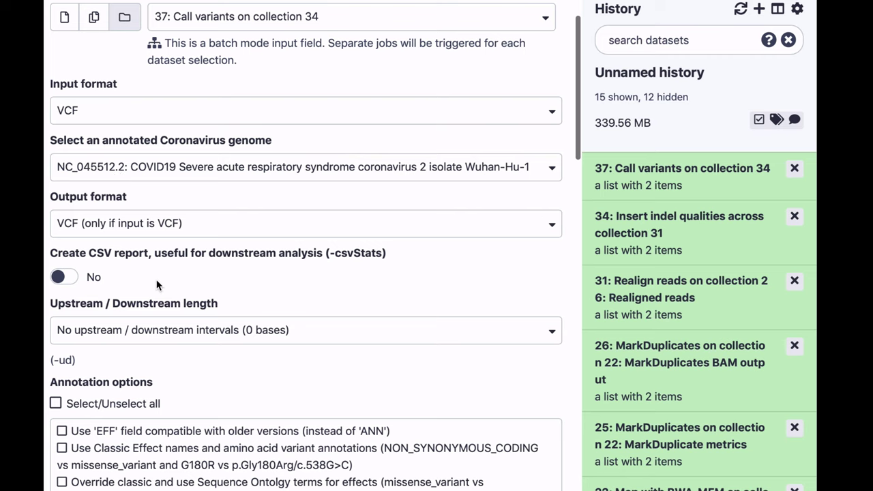
scroll(157, 285, "down", 4)
scroll(157, 285, "down", 2)
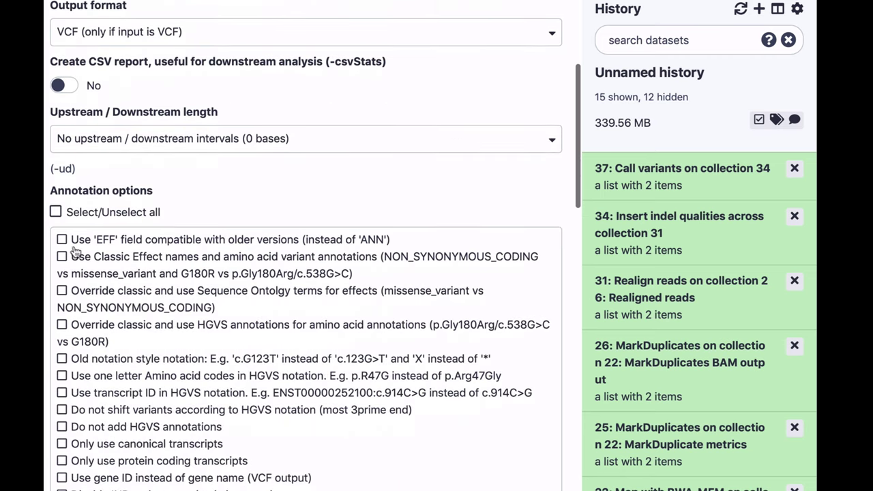
left_click(62, 240)
left_click(62, 257)
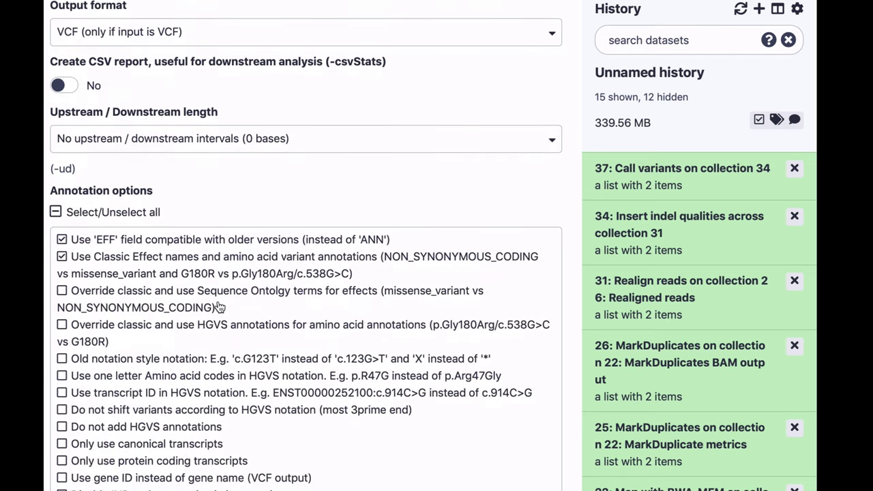
Step: Execute SnpEff eff, leaving the remaining filter, chromosomal position and summary settings at their defaults
scroll(220, 307, "down", 1)
scroll(201, 189, "down", 12)
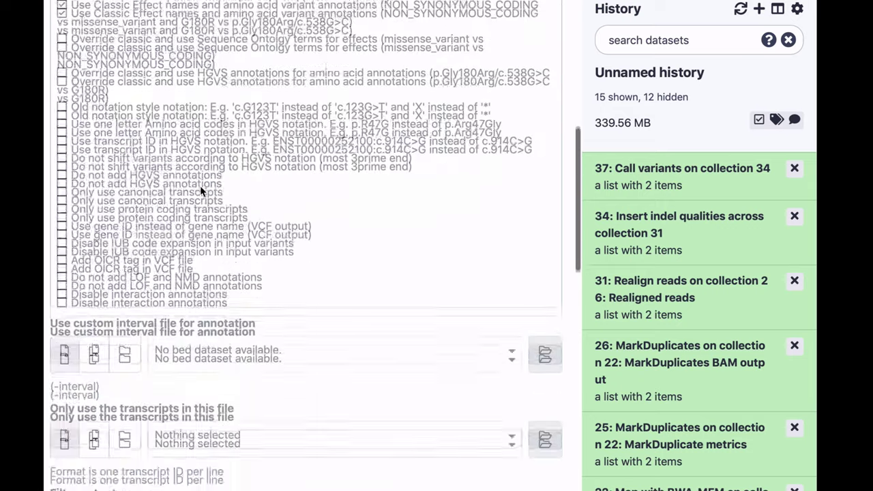
scroll(87, 317, "down", 12)
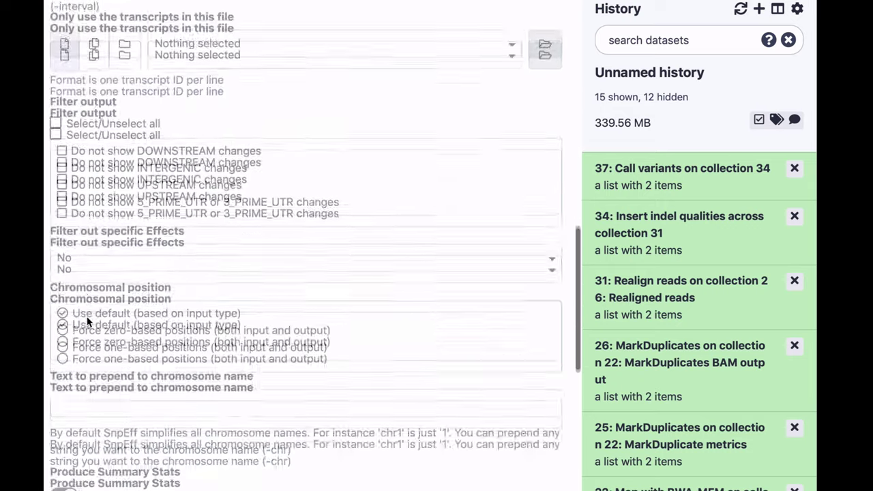
scroll(88, 322, "down", 1)
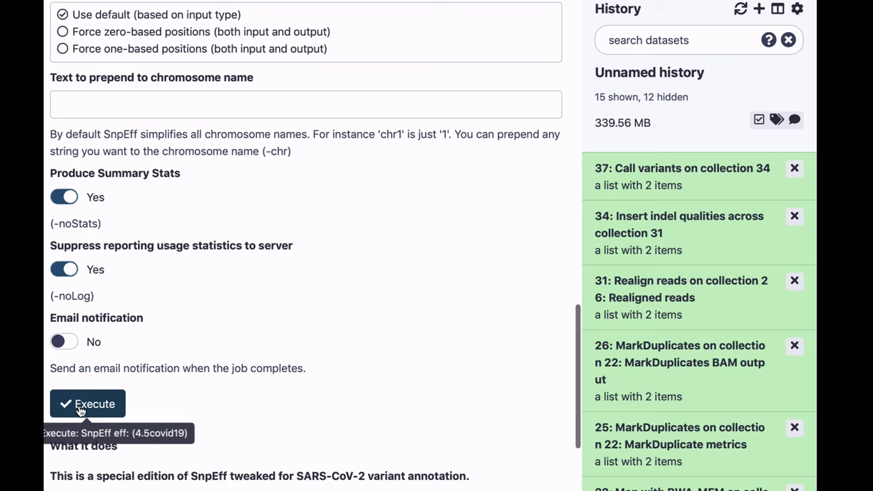
left_click(78, 405)
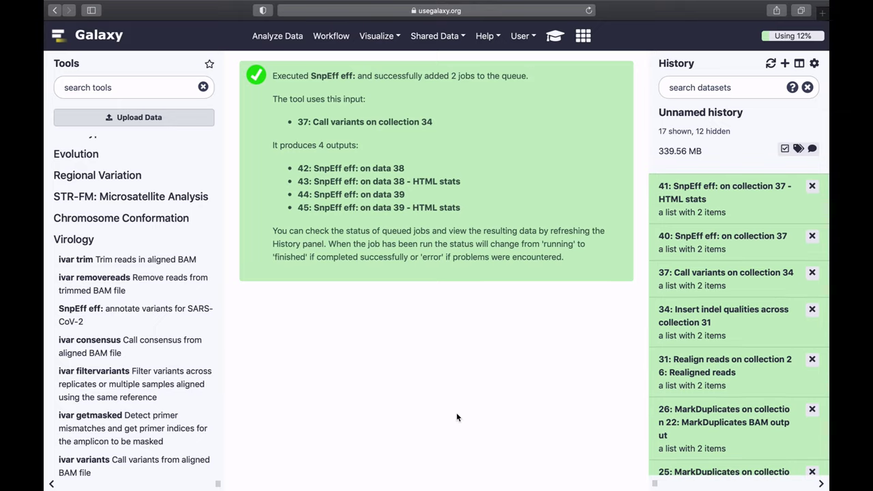
Step: View the annotated VCF content of SRR11954102 in the SnpEff eff output collection
left_click(708, 237)
left_click(686, 179)
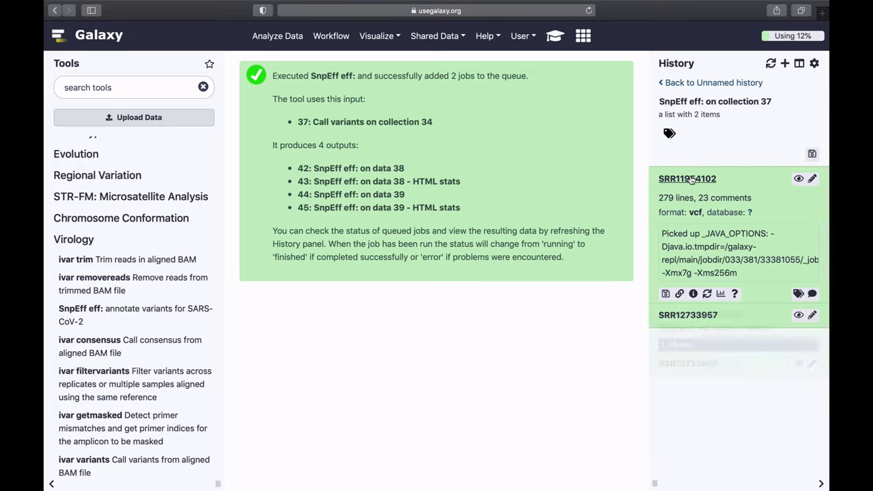
left_click(798, 178)
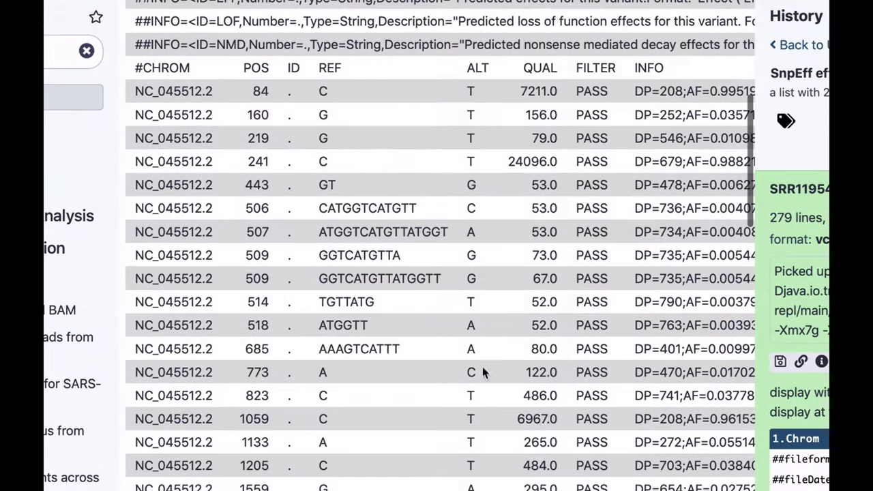
Step: Examine the EFF annotations in the INFO column of the SRR11954102 VCF and return to the main history
scroll(484, 374, "right", 10)
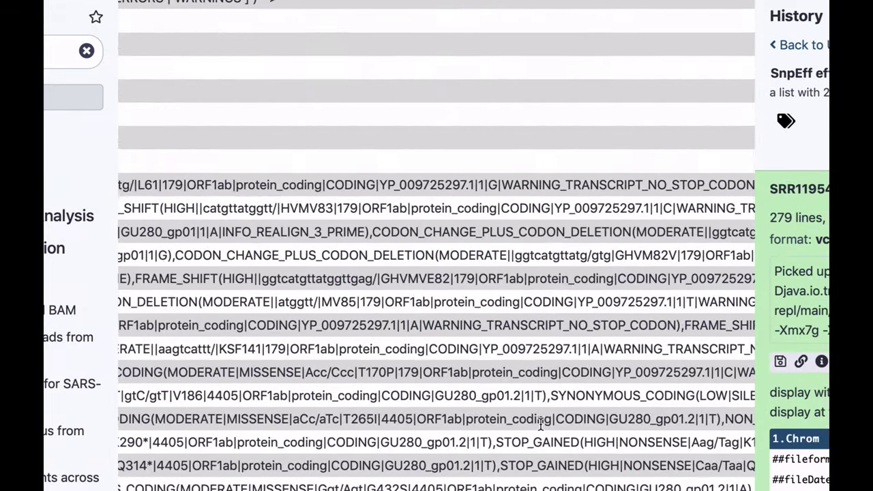
scroll(540, 424, "left", 10)
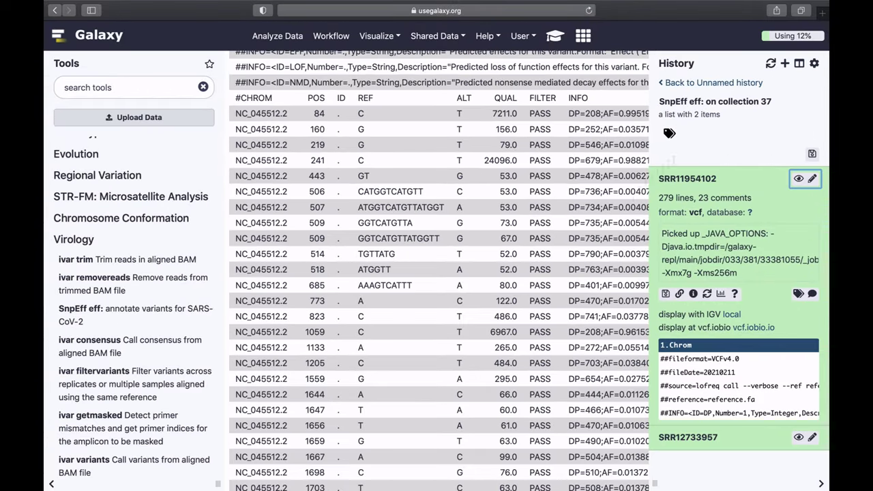
left_click(709, 83)
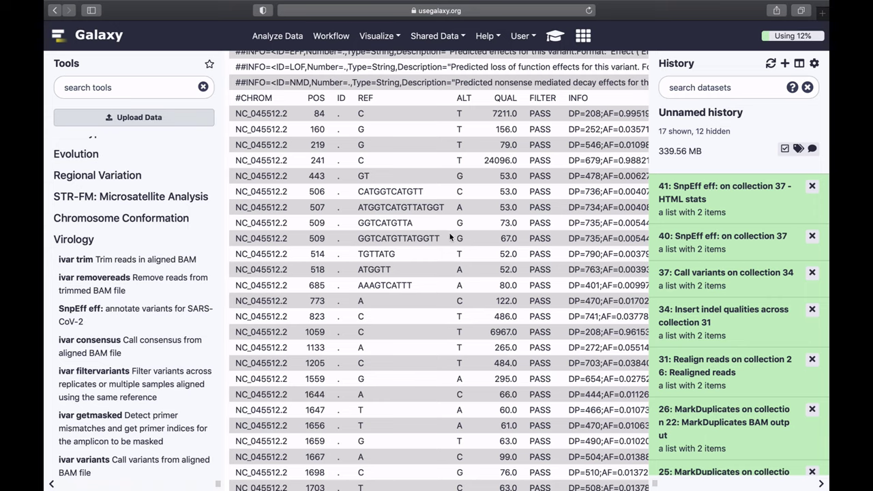
Step: Search the tools for snpsift and set up SnpSift Extract Fields with the SnpEff eff collection 40 as input
left_click(72, 243)
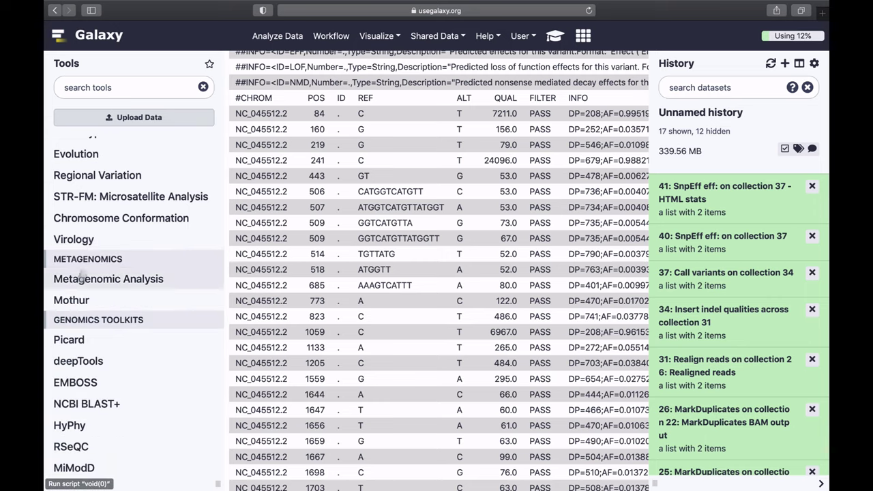
scroll(88, 247, "up", 5)
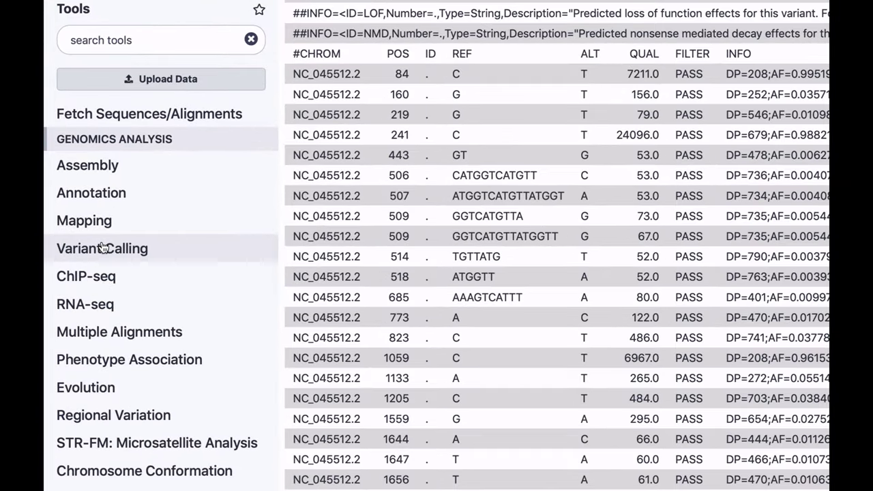
type("s")
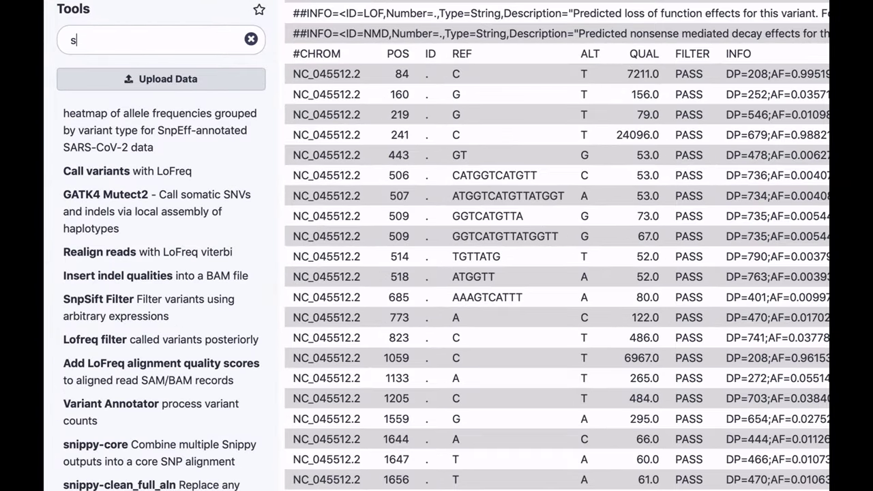
type("npsift")
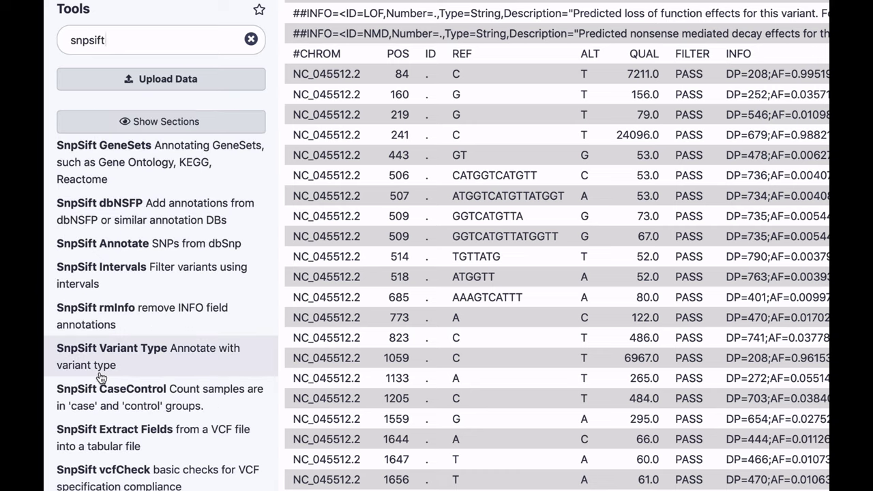
left_click(114, 429)
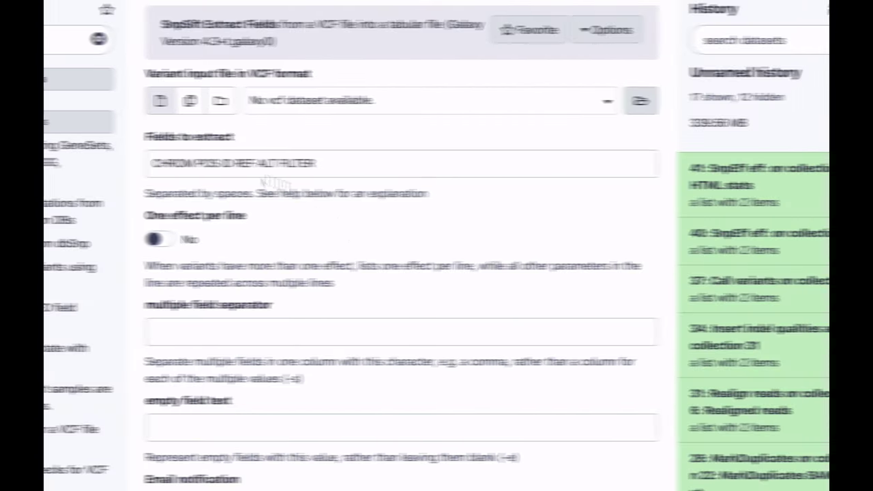
left_click(220, 100)
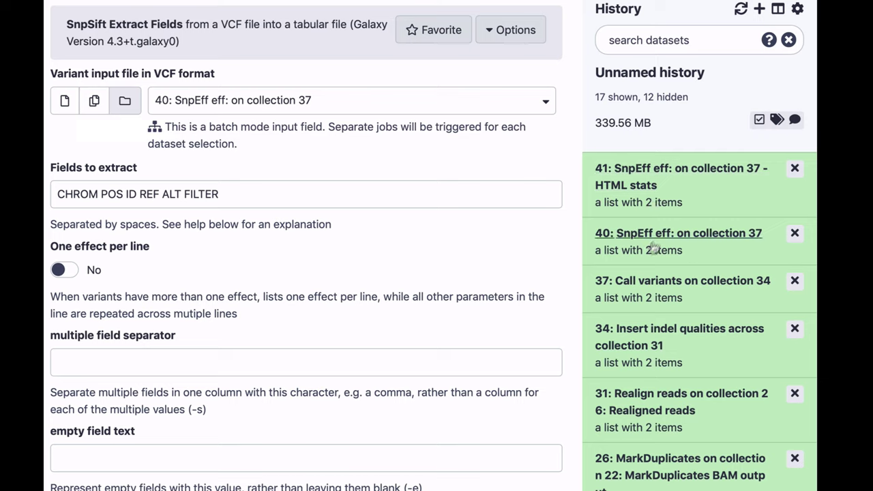
Step: Set the fields to extract to CHROM POS REF ALT QUAL DP AF SB DP4 EFF[*].IMPACT EFF[*].FUNCLASS EFF[*].EFFECT EFF[*].GENE EFF[*].CODON
double_click(287, 191)
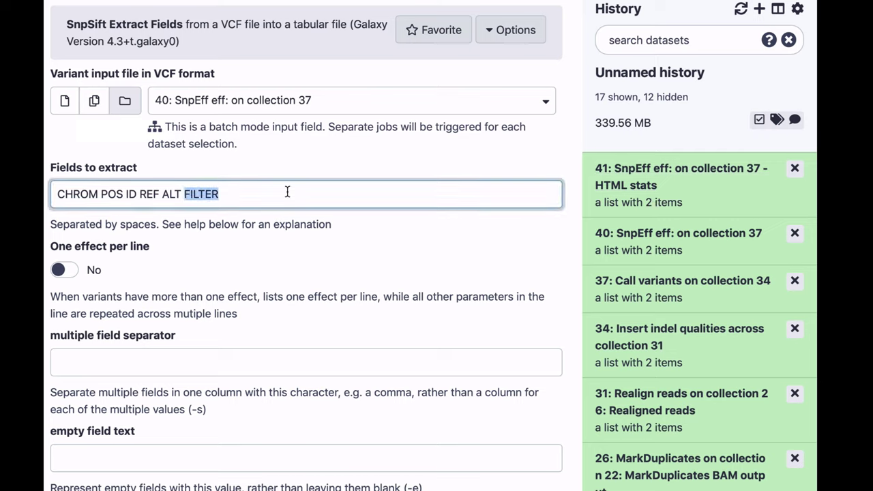
triple_click(287, 192)
key("ctrl+v")
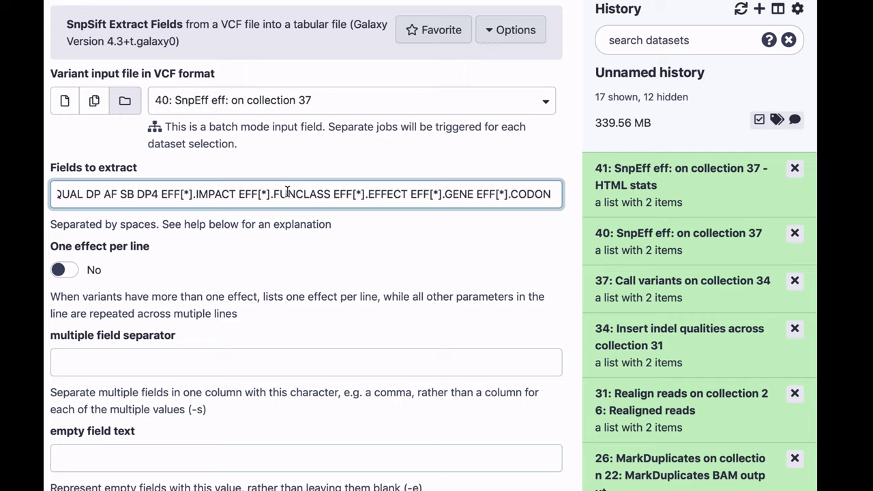
Step: Enable one effect per line and set the empty field text to "."
left_click(73, 272)
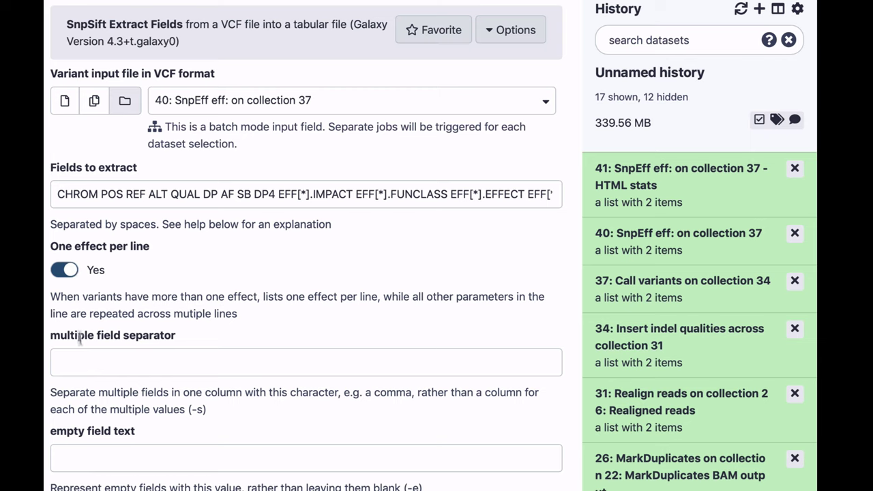
scroll(84, 362, "down", 2)
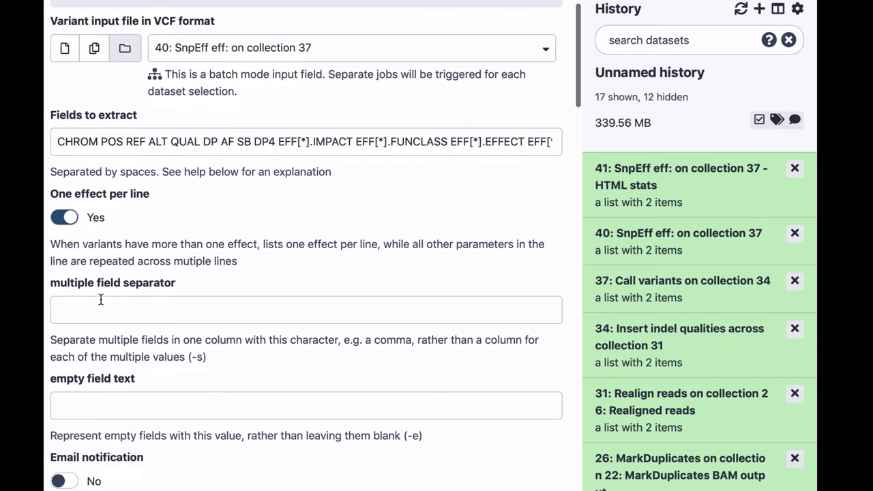
left_click(78, 408)
type(".")
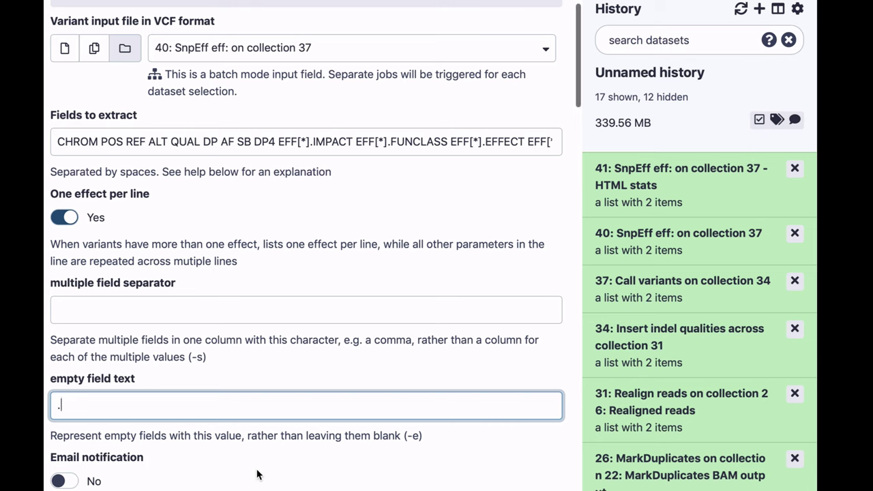
Step: Execute SnpSift Extract Fields, leaving the multiple field separator blank and email notification off
scroll(259, 474, "down", 2)
scroll(257, 474, "down", 4)
scroll(257, 470, "up", 8)
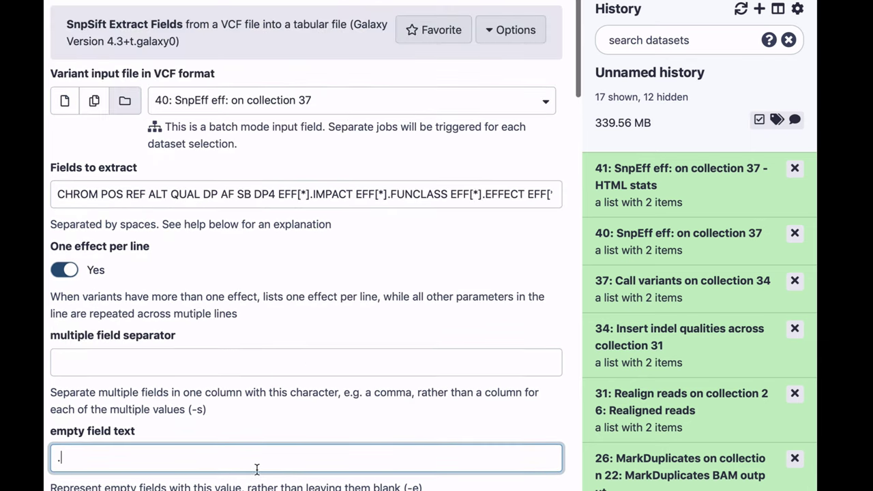
scroll(257, 469, "down", 5)
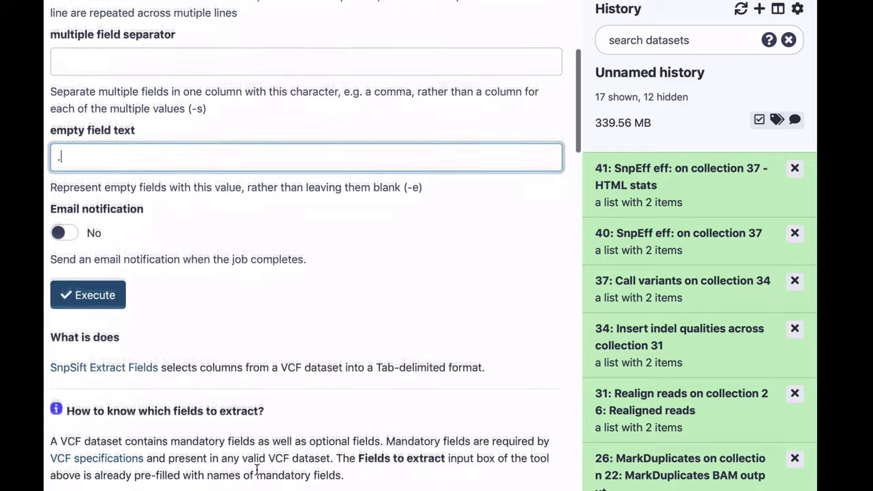
left_click(93, 290)
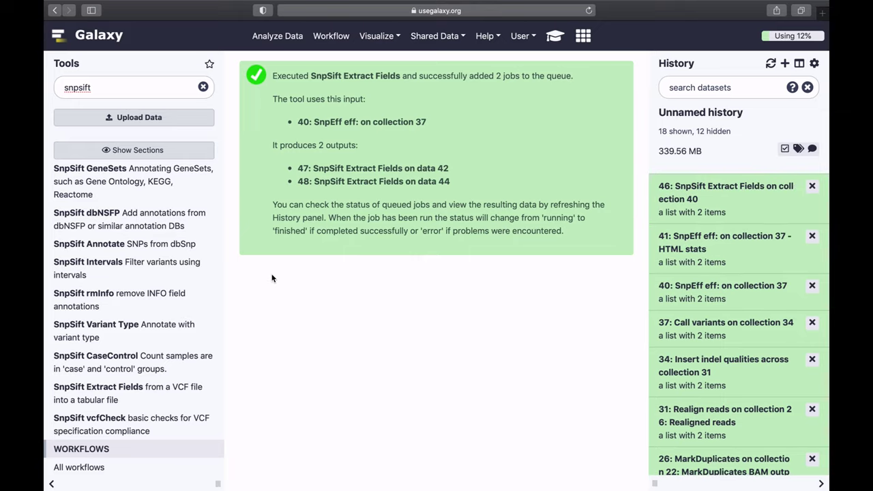
Step: View the extracted fields table of SRR11954102 in the SnpSift Extract Fields output collection
left_click(687, 188)
left_click(687, 178)
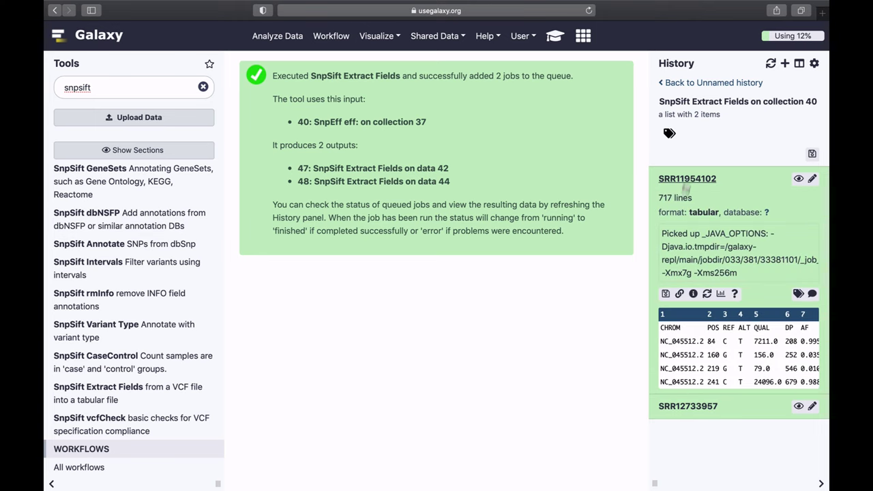
left_click(797, 179)
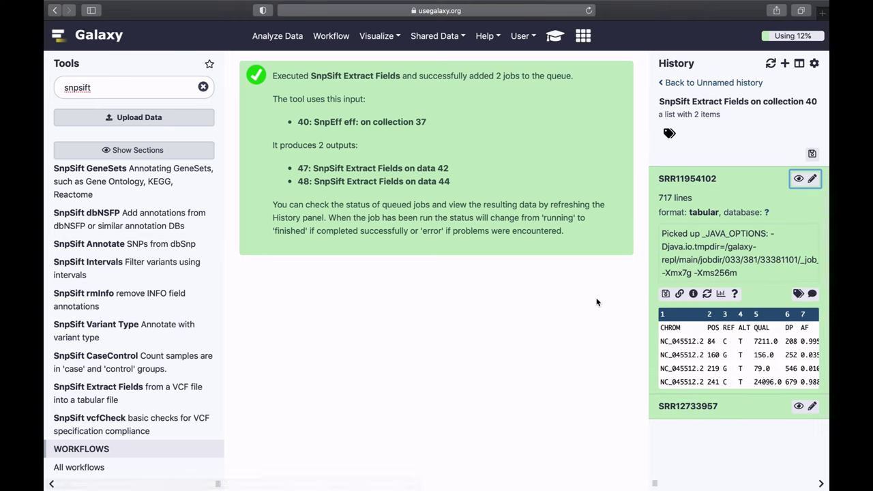
scroll(474, 320, "right", 10)
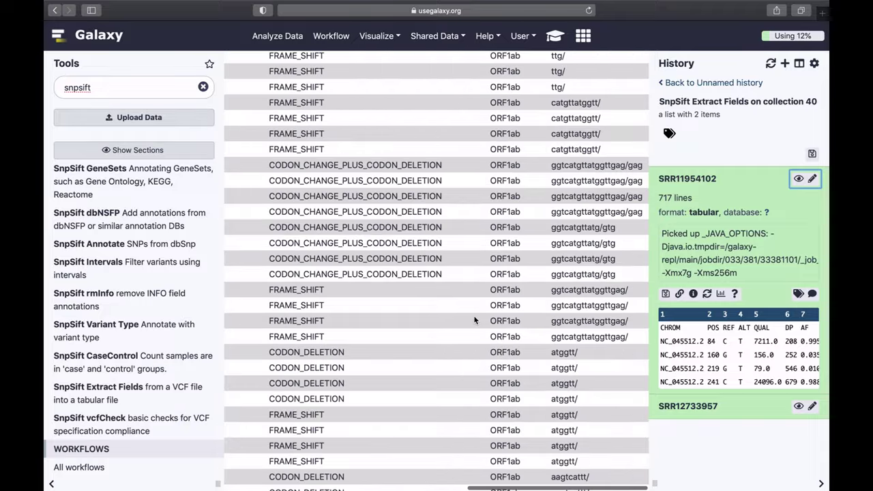
scroll(475, 319, "left", 10)
scroll(496, 278, "up", 3)
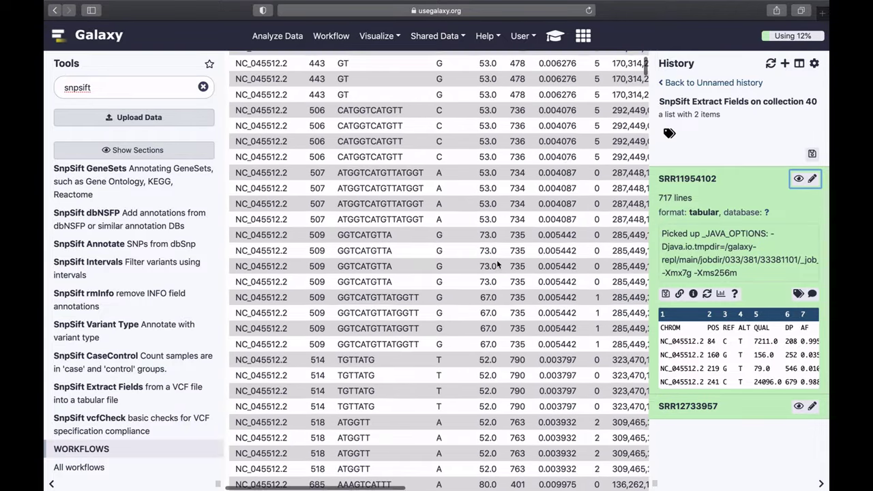
Step: Check which datasets the SnpSift Extract Fields collection contains and return to the main history
left_click(702, 83)
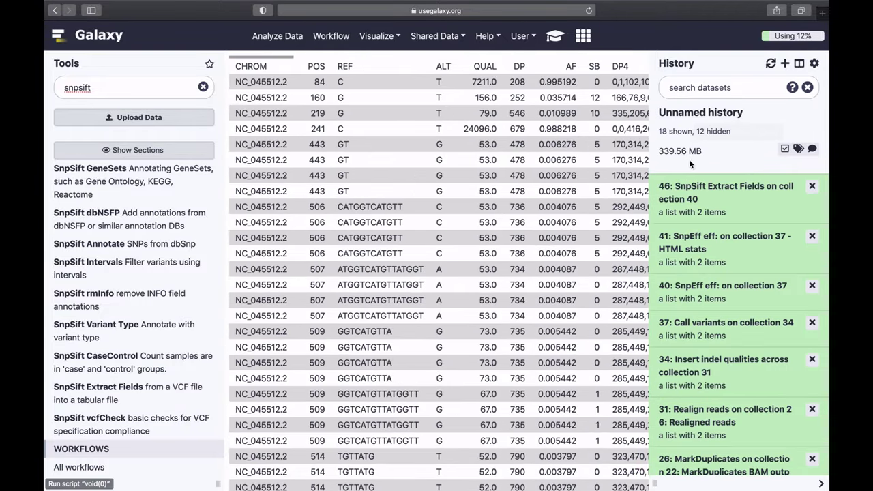
left_click(680, 182)
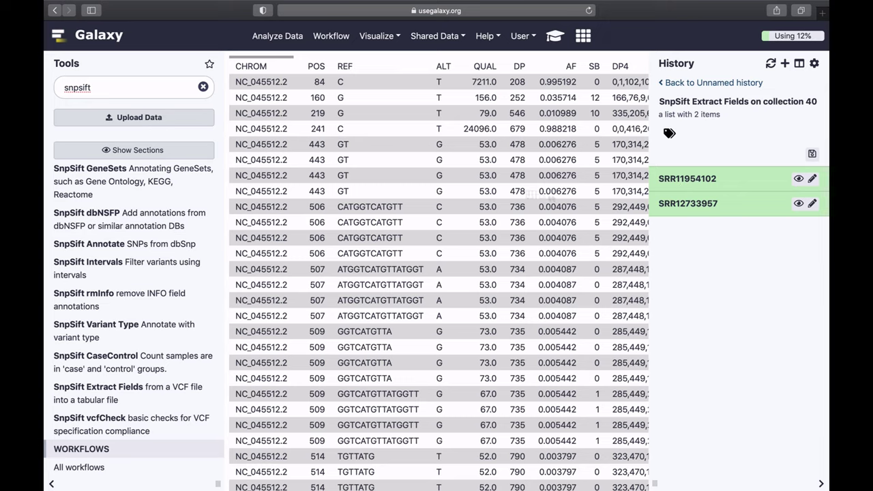
left_click(712, 83)
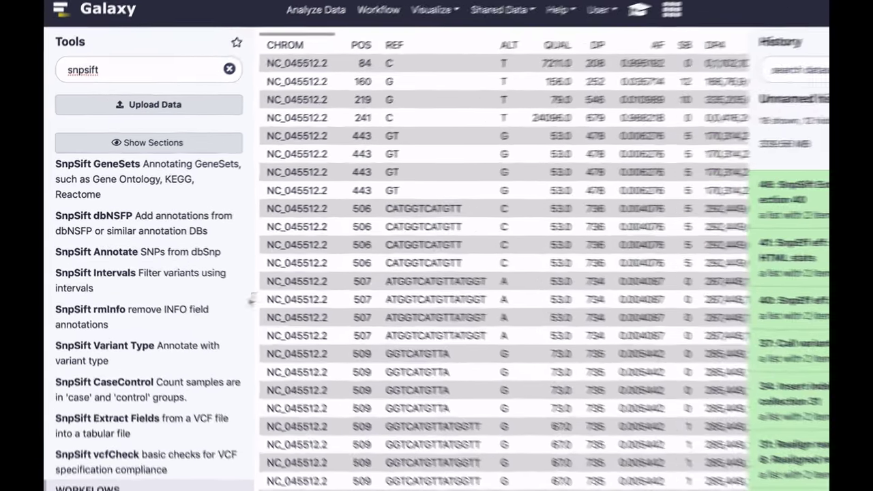
Step: Clear the tool search and set up Collapse Collection with the SnpSift Extract Fields collection 46 as input
scroll(156, 187, "up", 2)
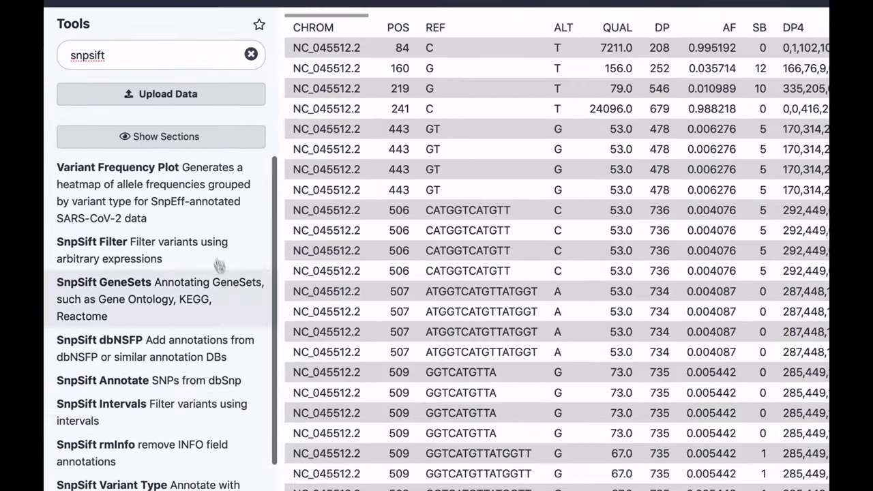
left_click(250, 54)
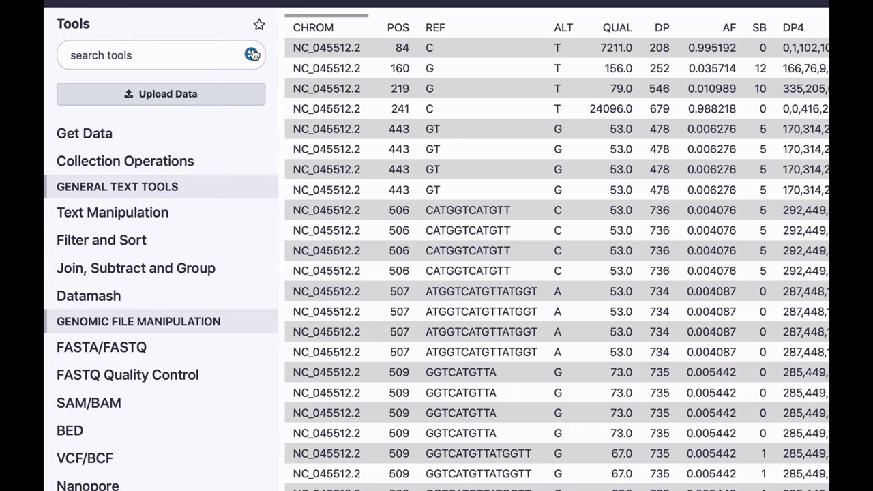
left_click(159, 163)
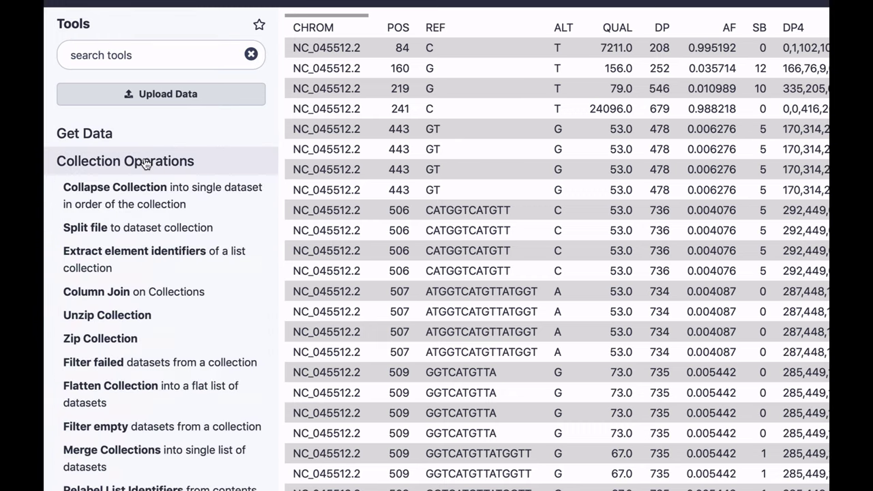
left_click(118, 196)
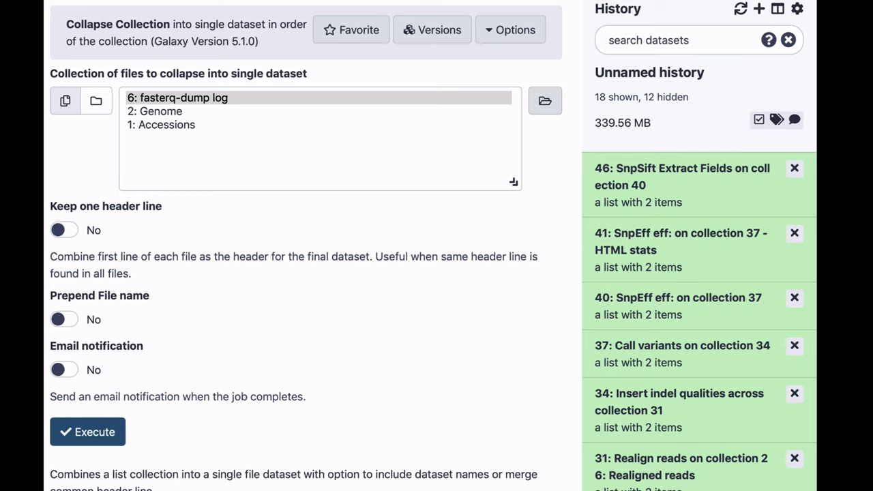
left_click(96, 100)
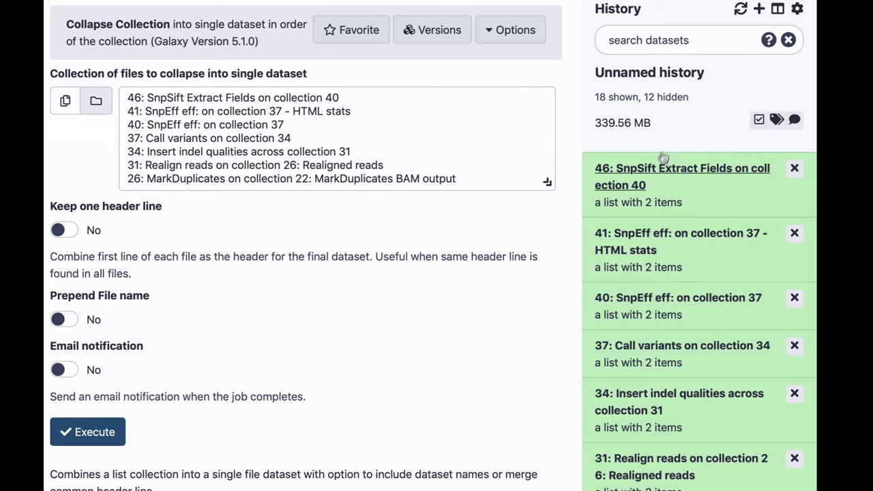
left_click(261, 97)
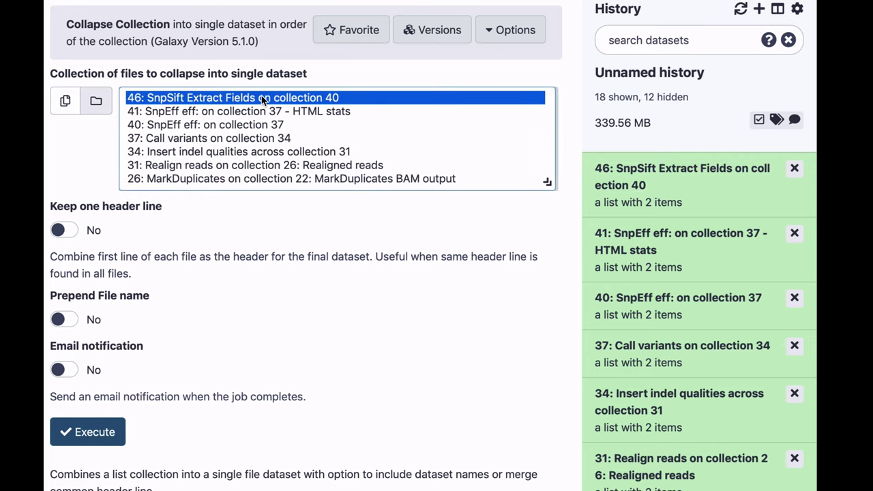
Step: Keep one header line, prepend the file name with 'Same line and each line in dataset', and execute Collapse Collection
left_click(74, 230)
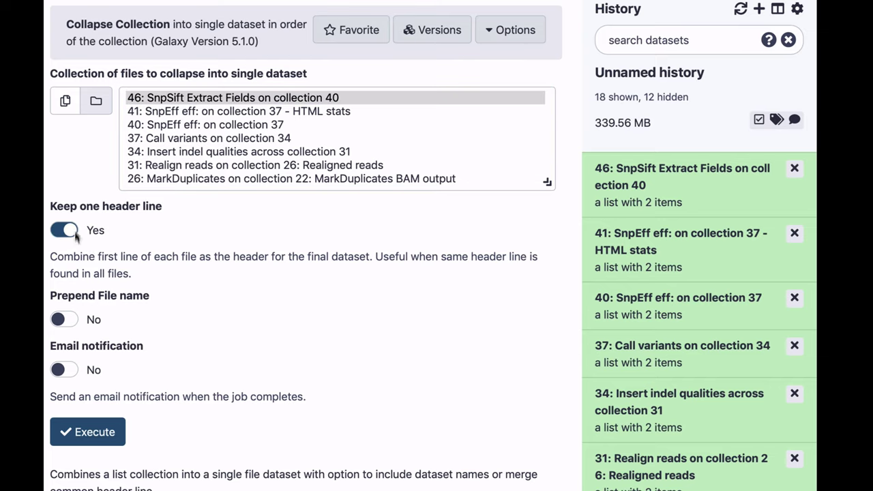
left_click(74, 318)
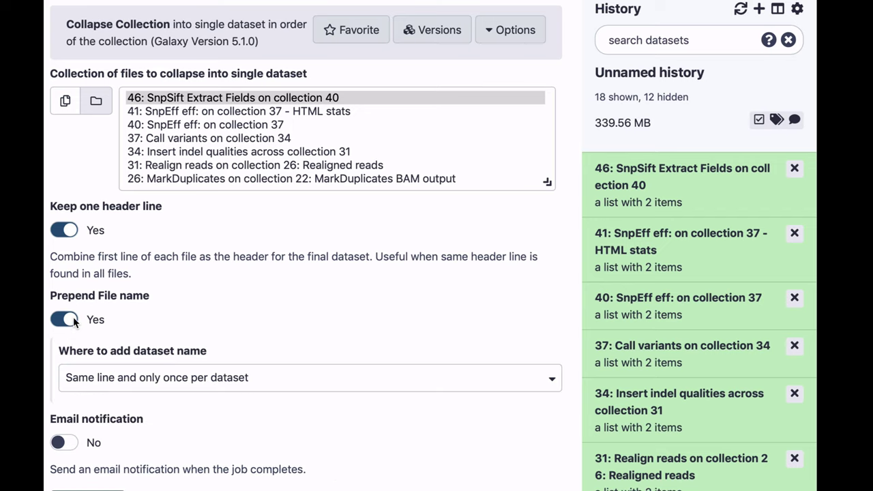
left_click(96, 377)
left_click(96, 458)
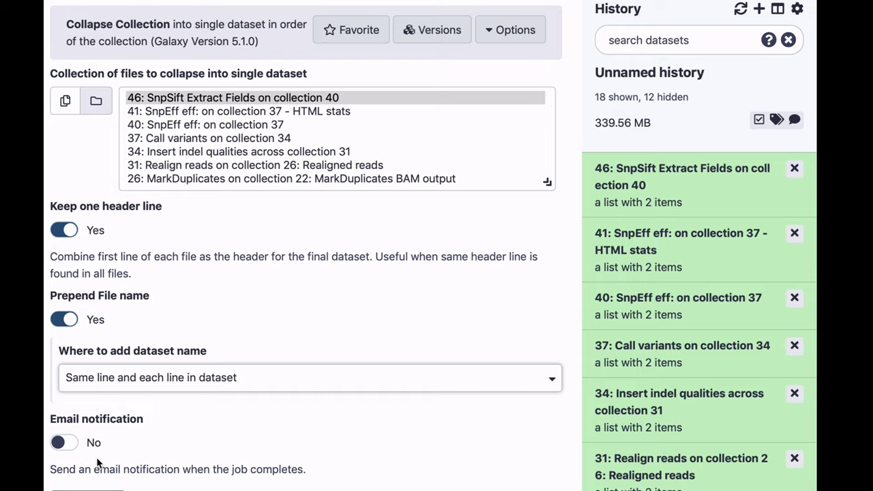
left_click(685, 167)
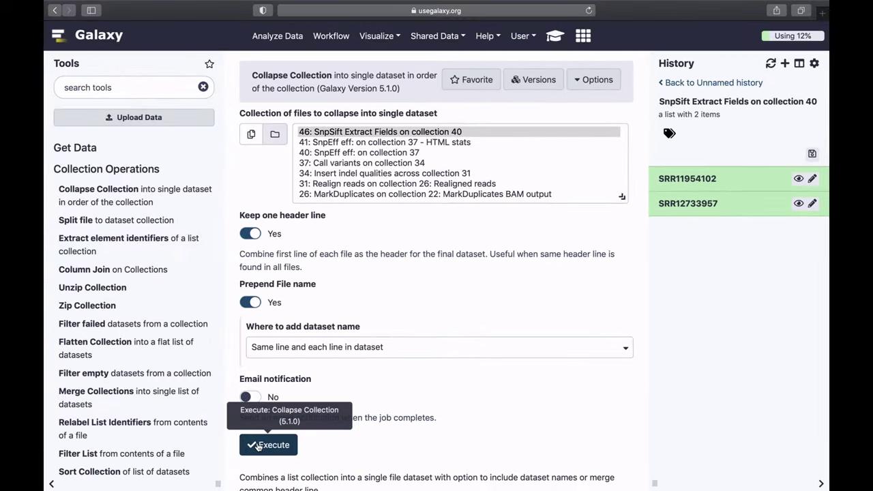
left_click(258, 445)
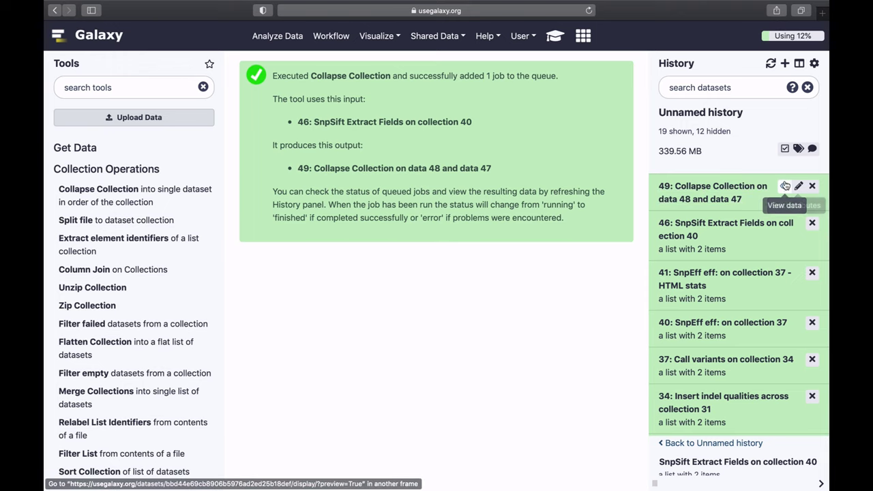
Step: View the collapsed variant table of dataset 49 and look across its columns
left_click(785, 185)
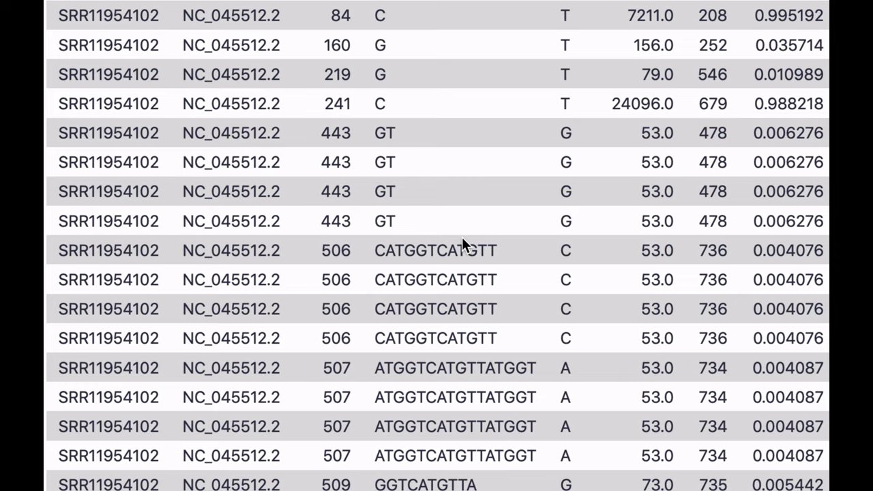
scroll(457, 400, "right", 5)
scroll(457, 401, "left", 5)
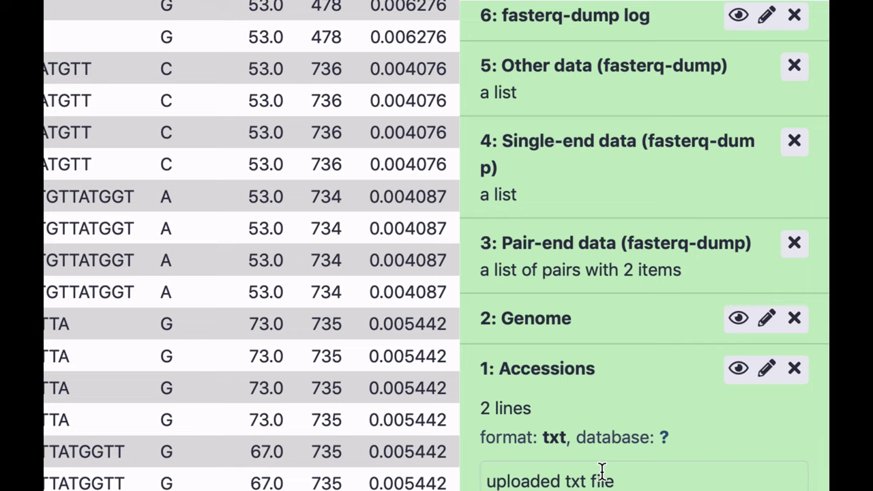
Step: Review the history's processing outputs from the accessions and fastp reports to the MarkDuplicates metrics and SnpSift results
scroll(590, 330, "up", 2)
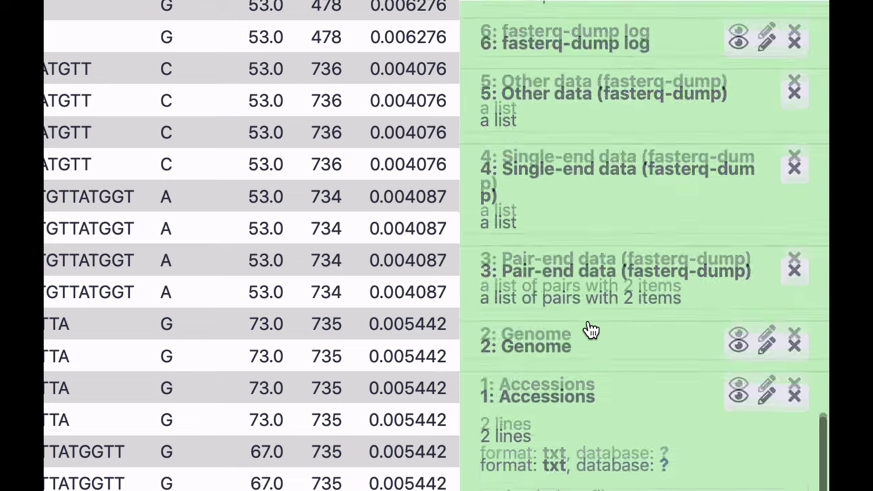
scroll(590, 330, "up", 3)
scroll(580, 263, "up", 1)
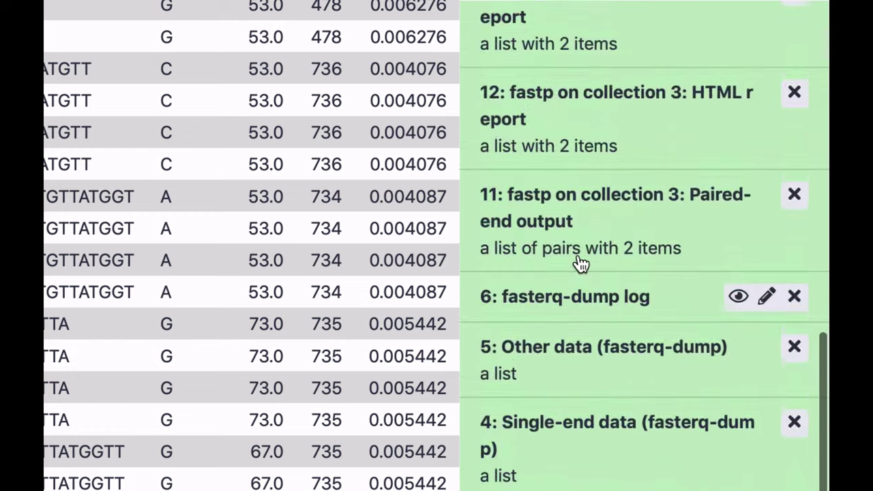
scroll(580, 263, "up", 2)
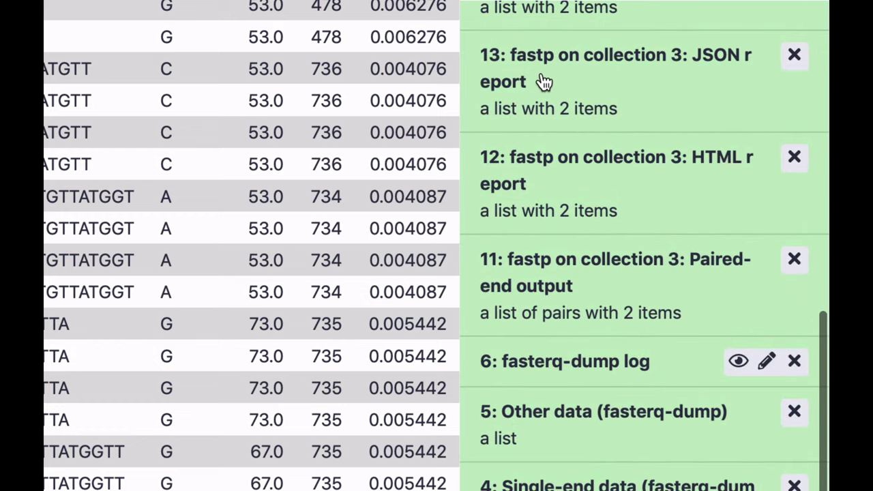
scroll(543, 81, "up", 15)
scroll(544, 82, "down", 2)
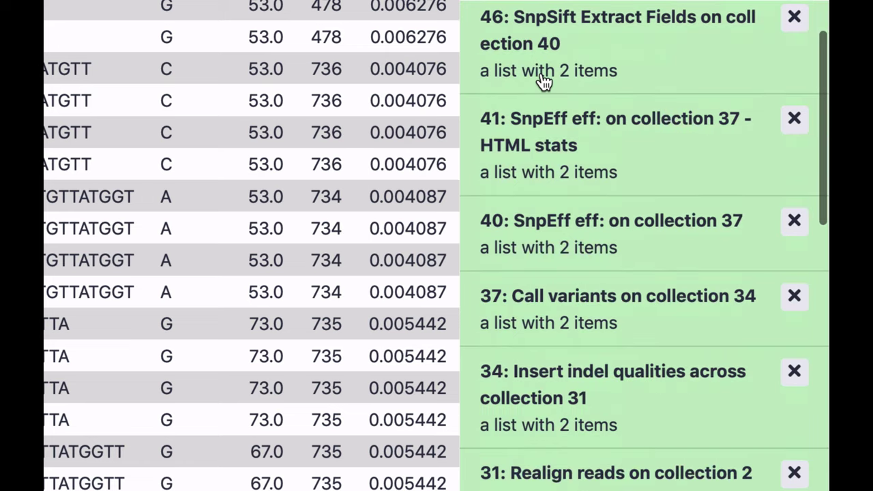
scroll(556, 410, "down", 6)
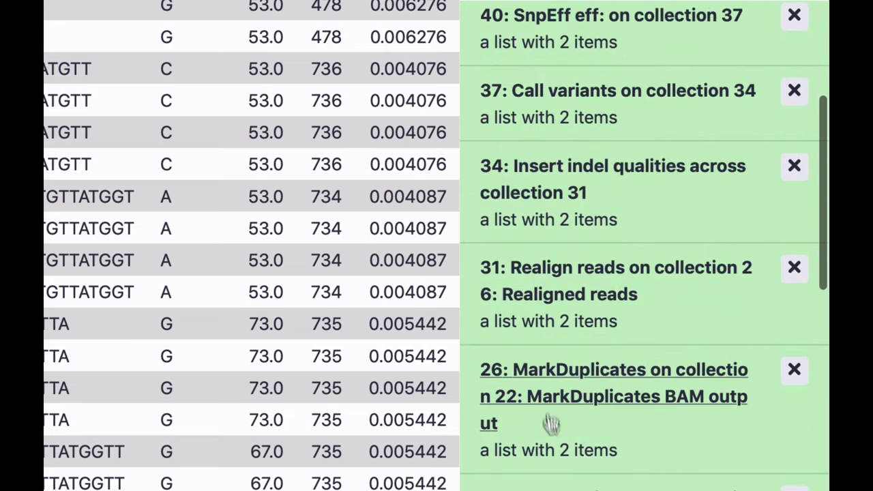
scroll(551, 423, "down", 2)
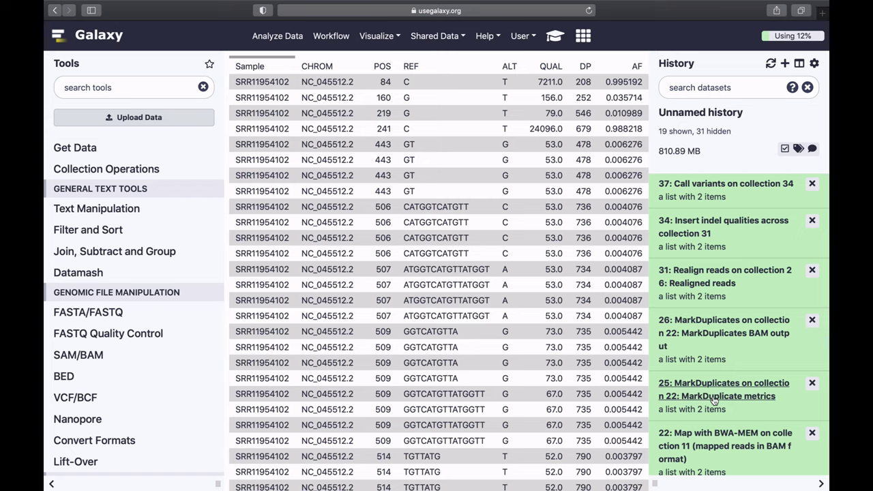
Step: Find the MultiQC tool and set its first result to fastp with the JSON report collection 13 as input
type("multiqc")
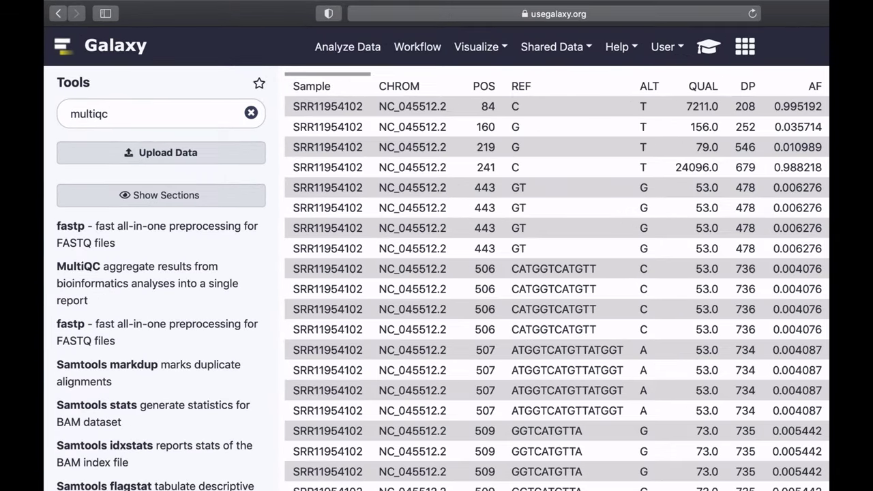
left_click(69, 270)
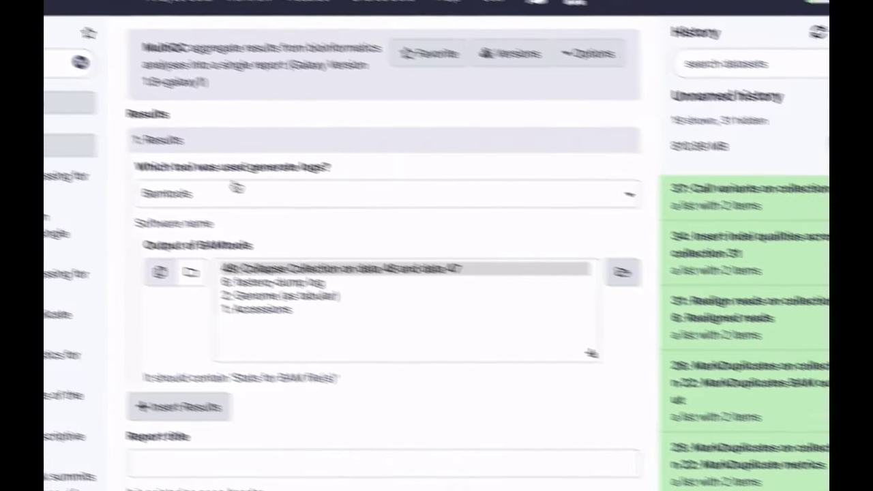
left_click(399, 248)
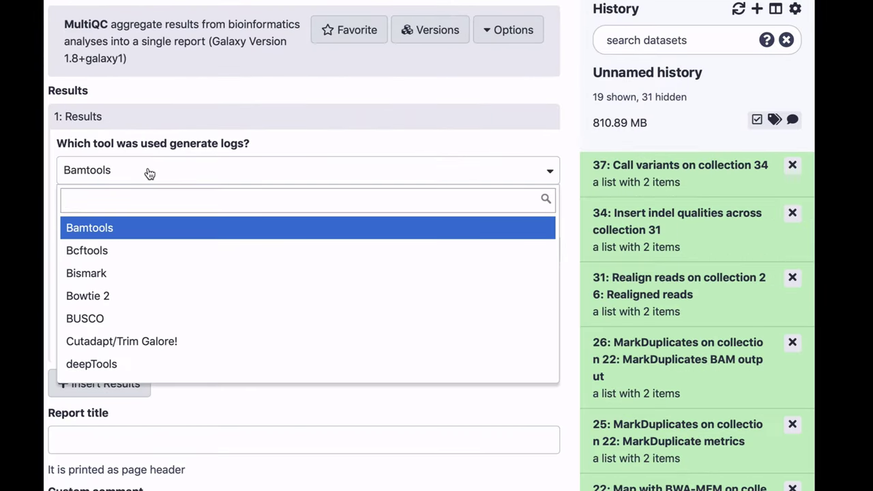
scroll(149, 271, "down", 3)
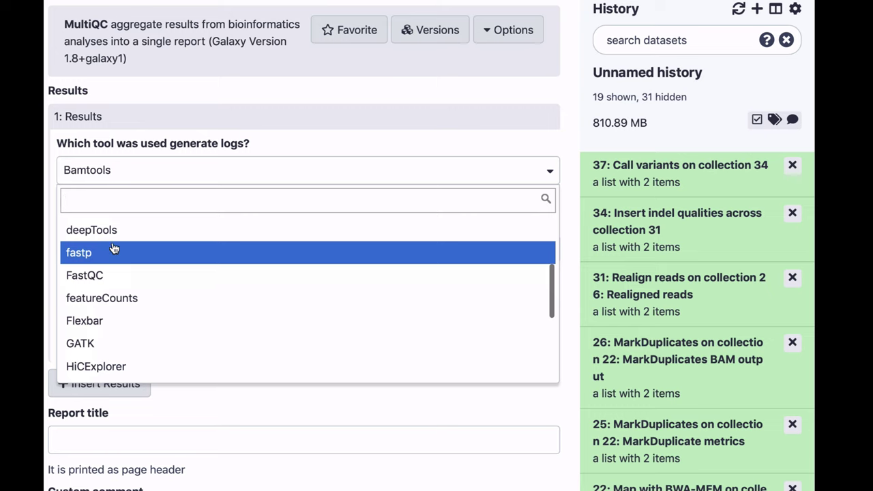
left_click(114, 250)
left_click(111, 253)
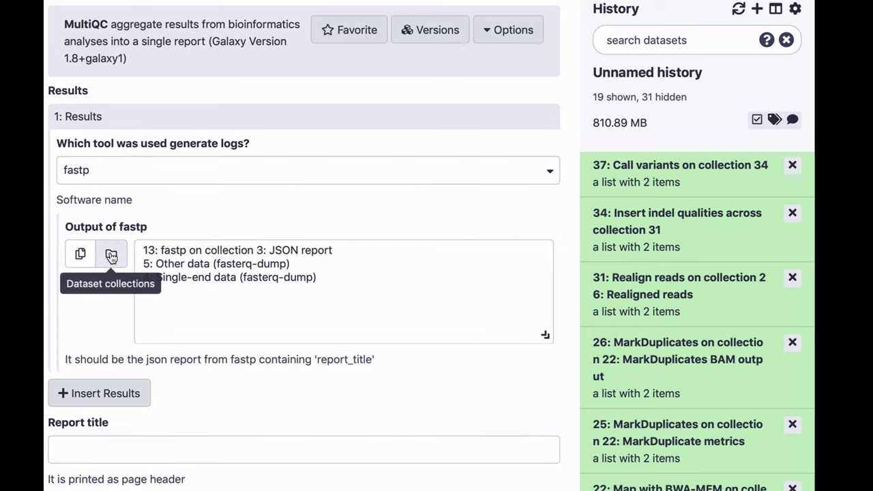
left_click(229, 252)
scroll(680, 364, "down", 10)
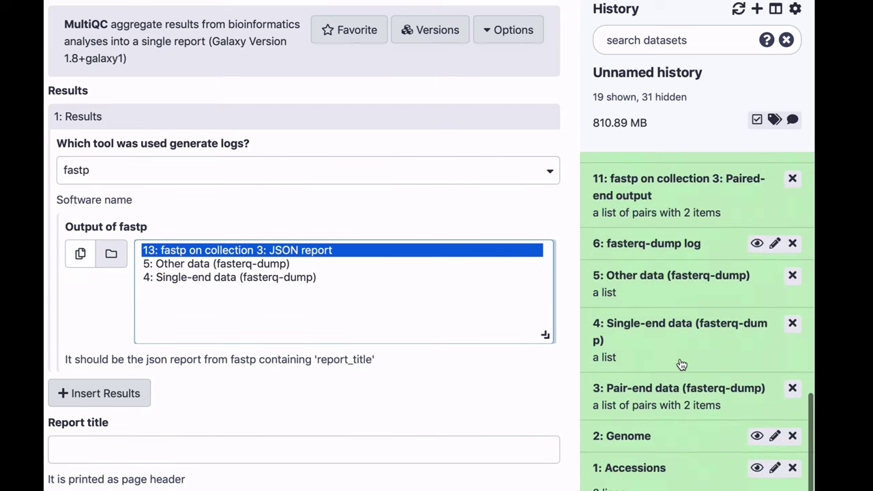
scroll(681, 365, "up", 3)
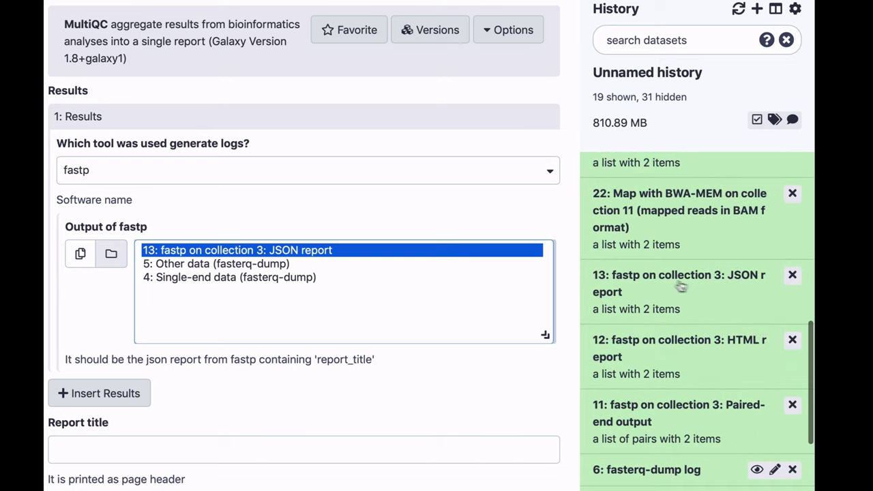
left_click_drag(671, 292, 171, 249)
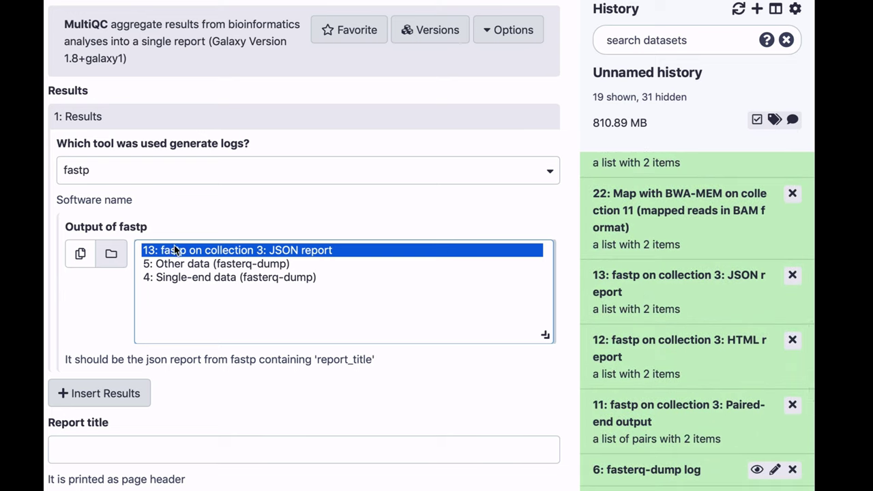
Step: Insert a second results block in MultiQC and set its log-generating tool to Picard
left_click(97, 395)
scroll(98, 394, "down", 3)
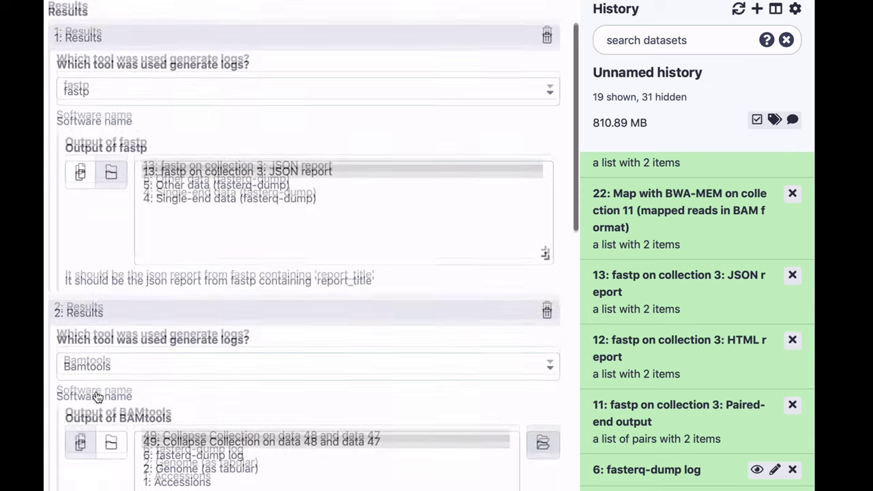
left_click(123, 362)
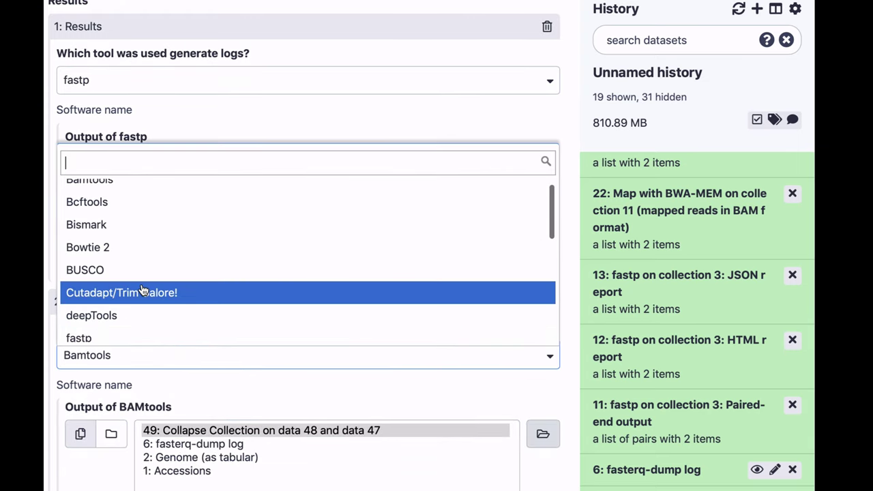
scroll(141, 289, "down", 5)
scroll(142, 289, "down", 3)
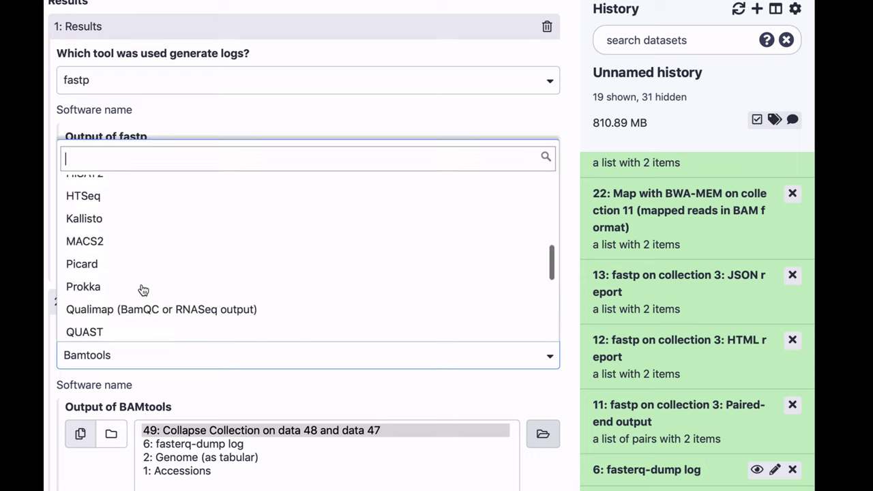
left_click(139, 277)
left_click(127, 352)
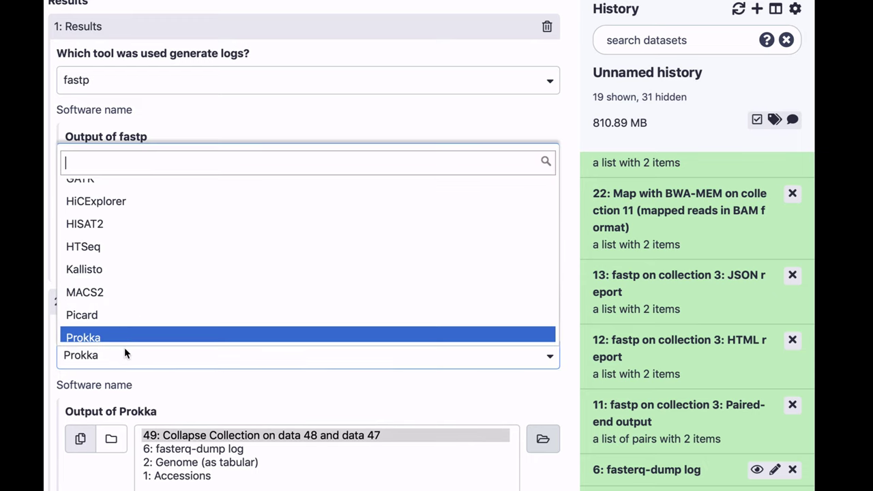
left_click(132, 315)
Step: Set the Picard output type to Markdups and use the MarkDuplicate metrics collection 25 as its input
scroll(167, 321, "down", 4)
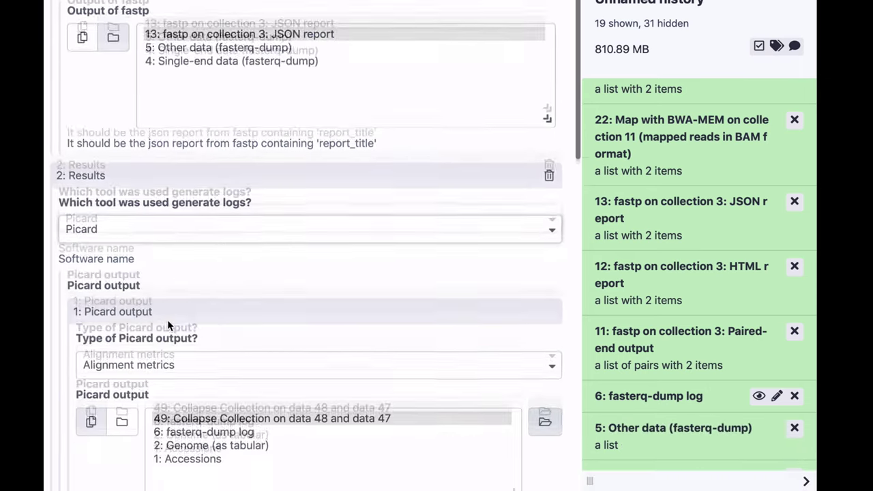
left_click(154, 255)
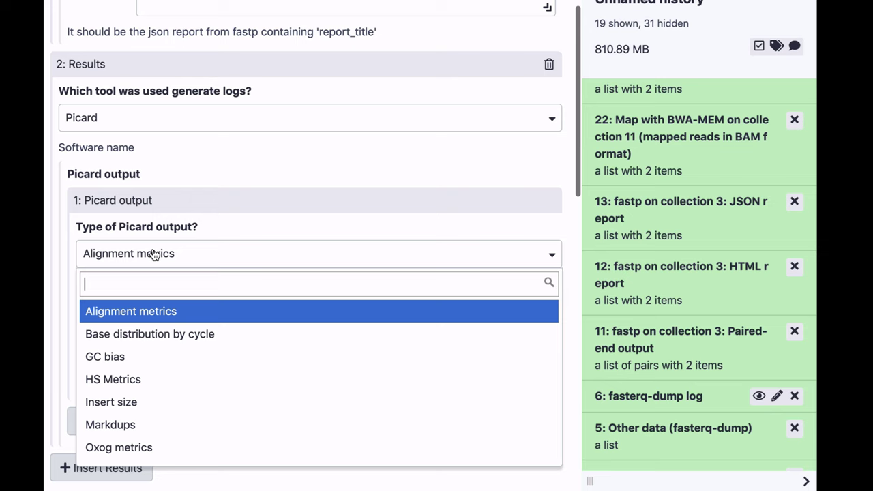
left_click(152, 424)
scroll(689, 279, "up", 8)
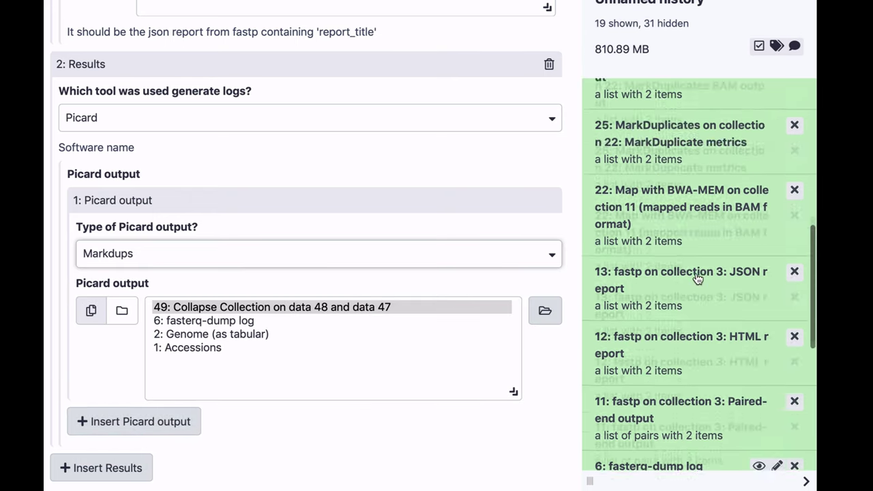
scroll(696, 279, "down", 5)
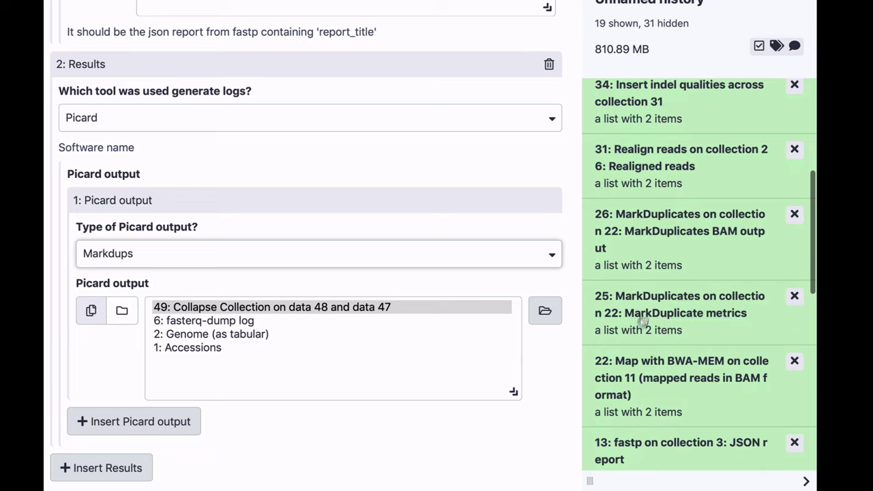
left_click(122, 312)
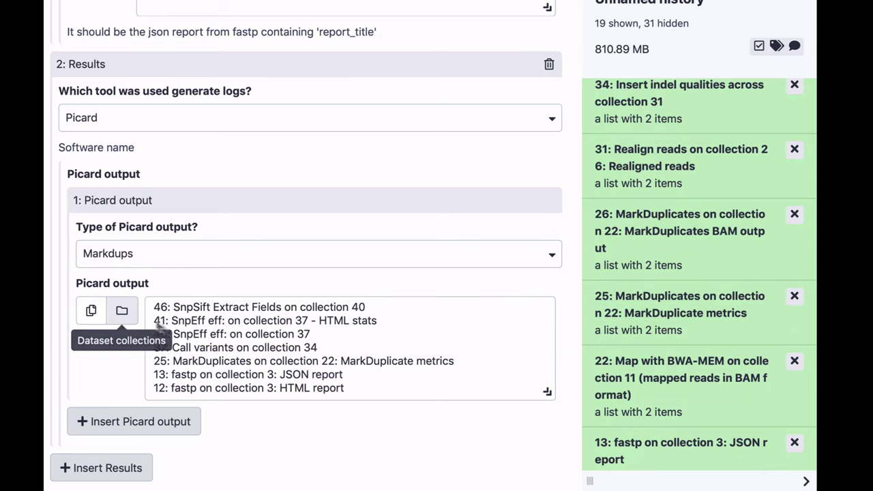
left_click(202, 362)
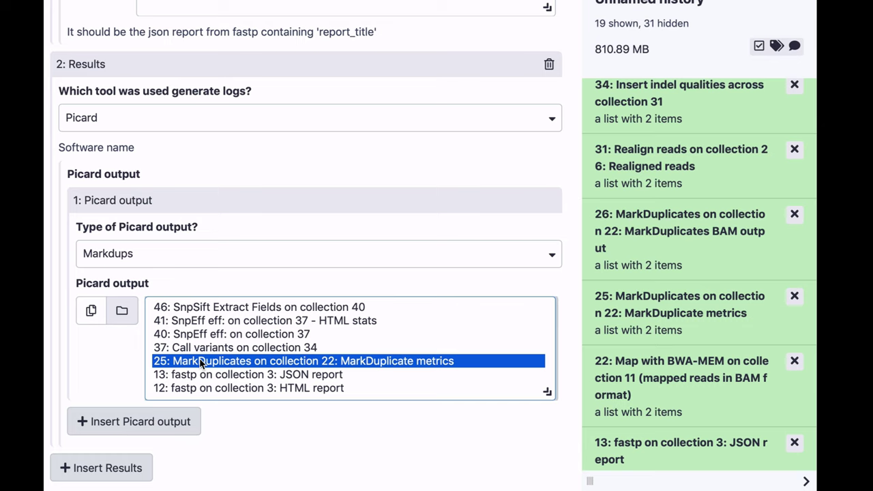
Step: Check the remaining MultiQC settings and execute the tool with the fastp and Picard results
scroll(258, 416, "down", 3)
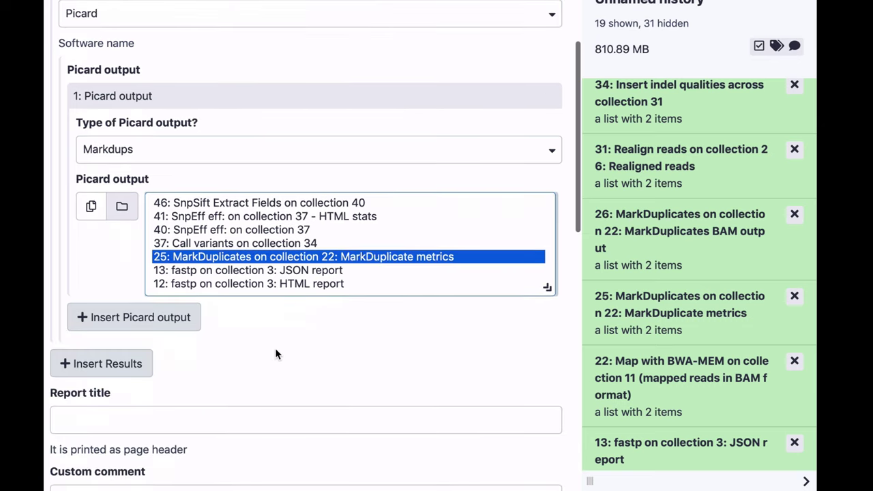
scroll(275, 348, "up", 5)
scroll(275, 348, "down", 10)
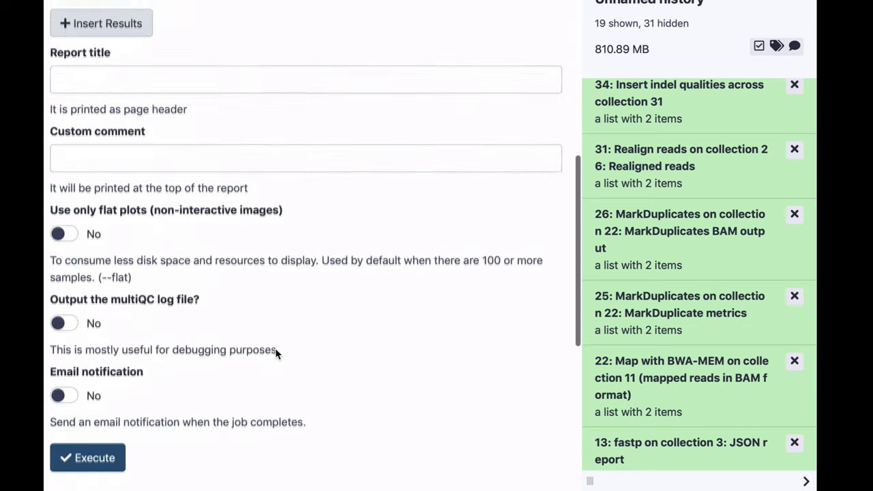
scroll(275, 347, "down", 1)
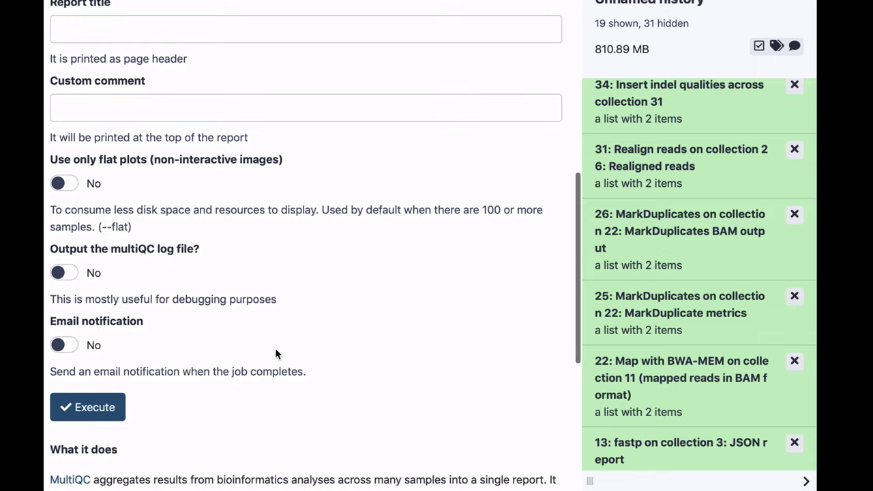
left_click(99, 410)
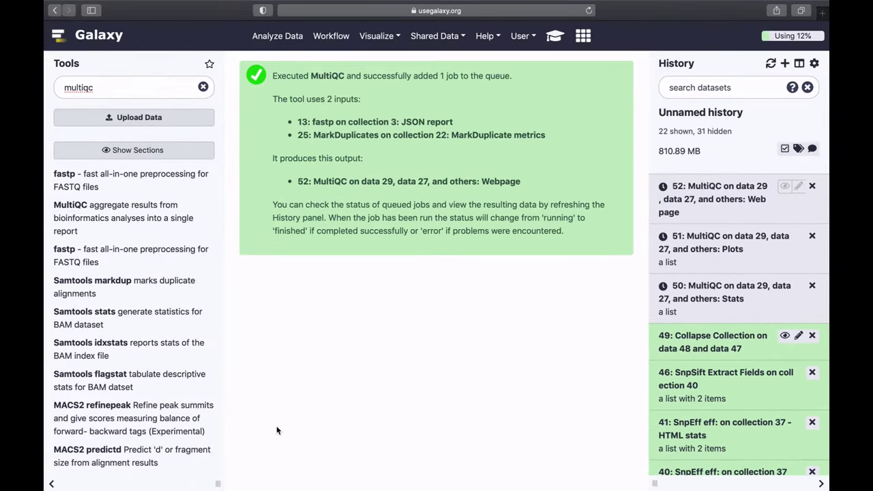
Step: Open the MultiQC webpage report of dataset 52 and collapse the tool and history panels
left_click(784, 186)
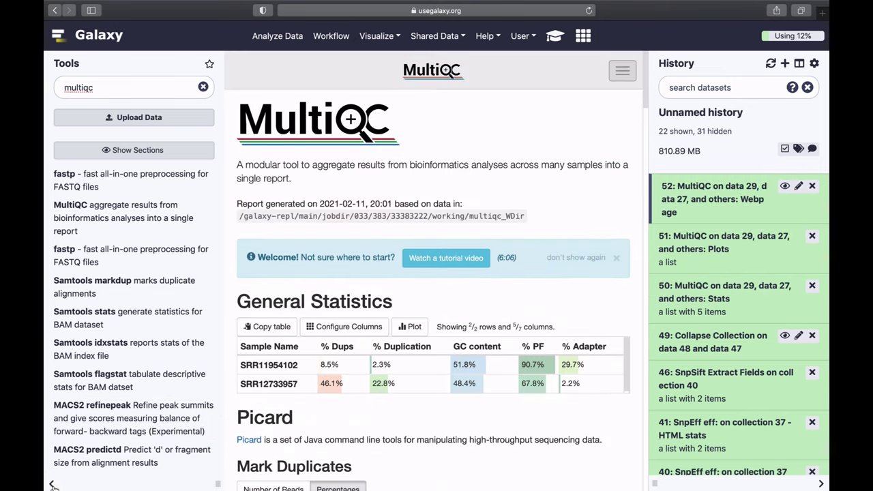
left_click(52, 484)
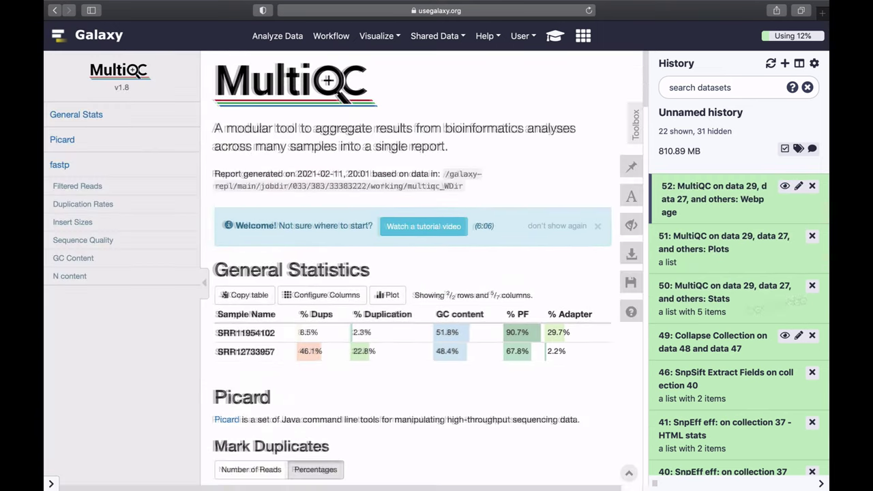
left_click(817, 483)
Step: Examine the MultiQC report from General Statistics through the Picard and fastp plots to Sequence Quality
scroll(529, 364, "down", 1)
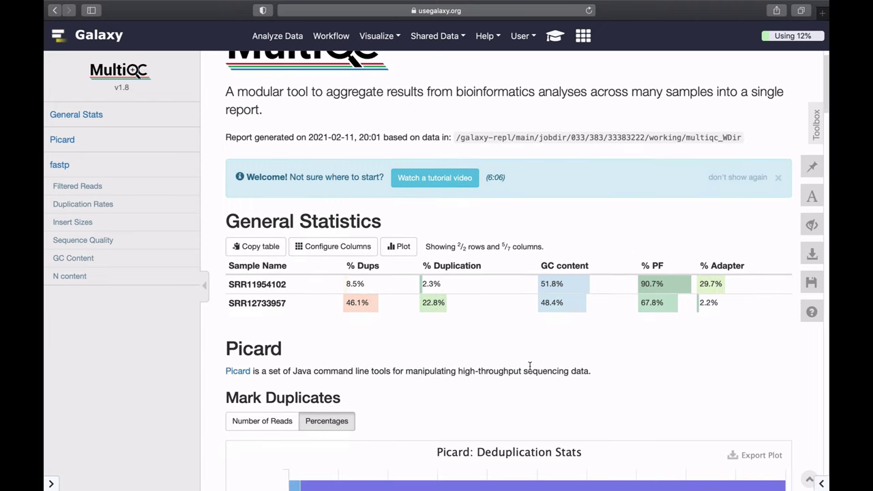
scroll(530, 366, "down", 1)
scroll(529, 369, "down", 1)
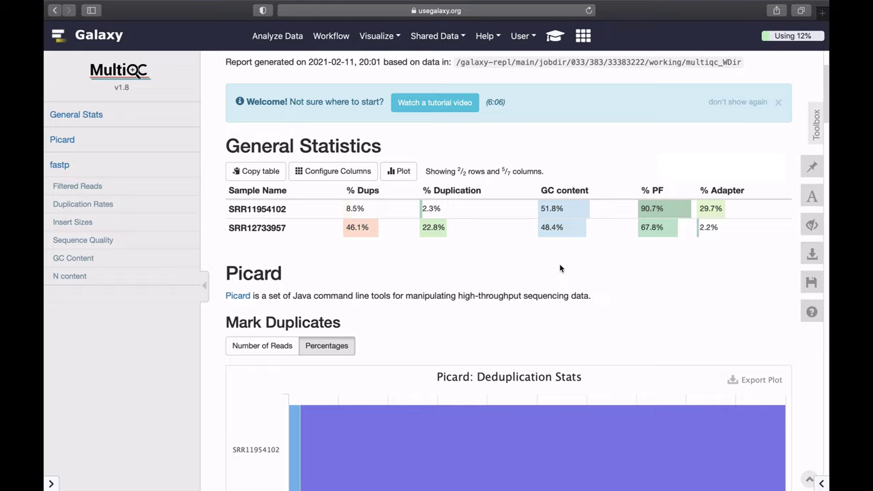
scroll(559, 263, "down", 10)
scroll(559, 268, "down", 10)
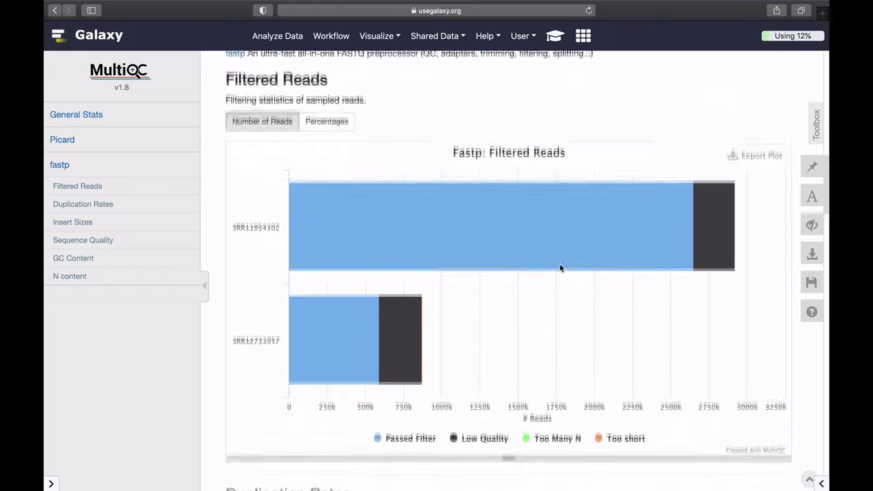
scroll(559, 268, "down", 10)
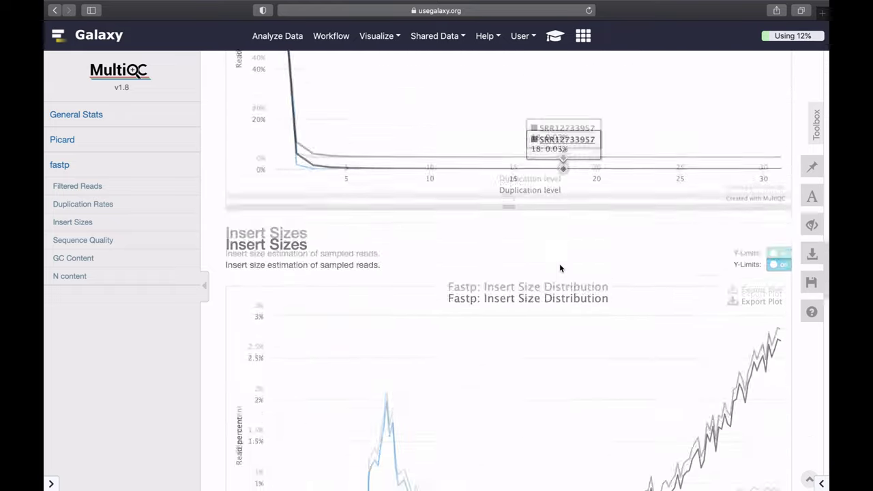
scroll(559, 268, "down", 1)
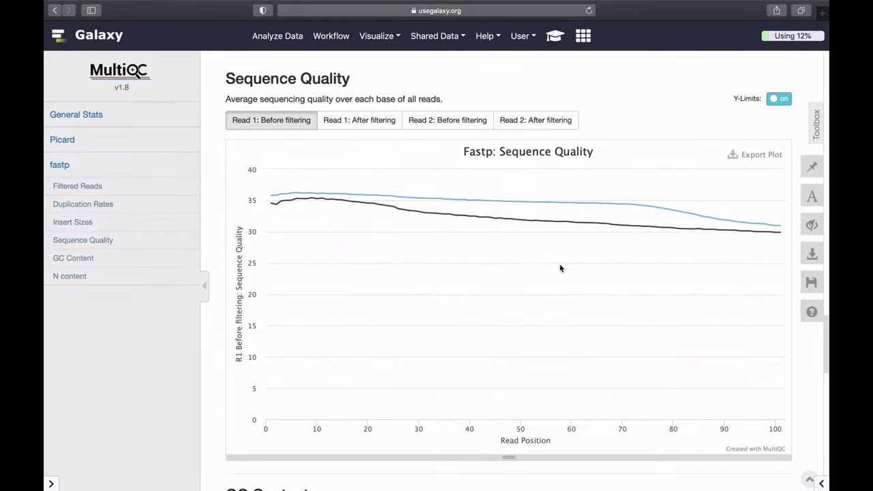